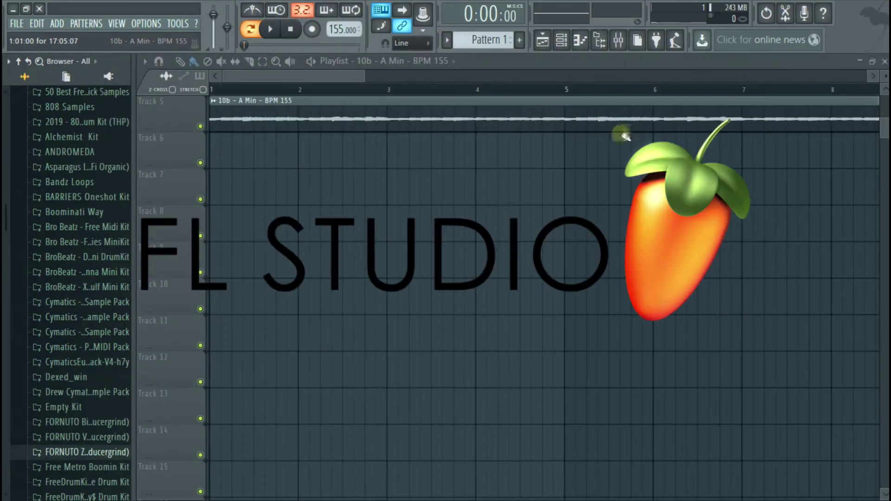
- Switch playback to song mode and listen to the original 10b - A Min - BPM 155 sample from the start
scroll(529, 140, down, 3)
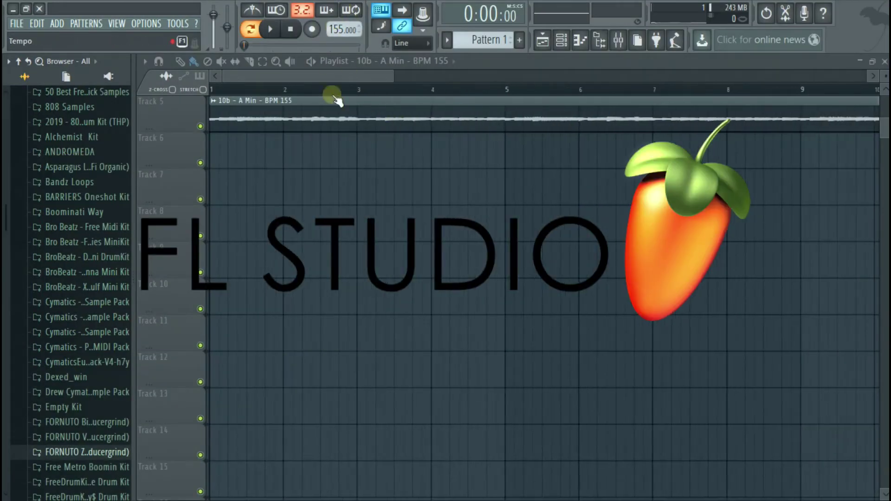
scroll(333, 166, down, 1)
scroll(333, 166, down, 3)
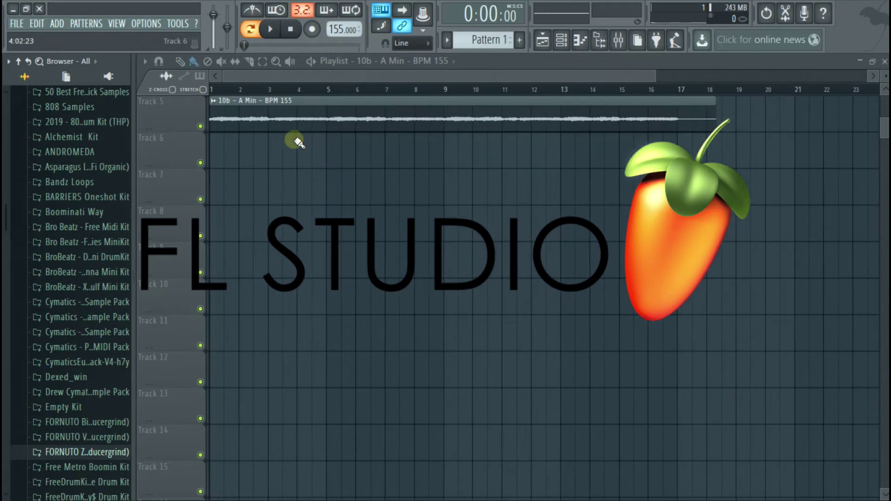
key(space)
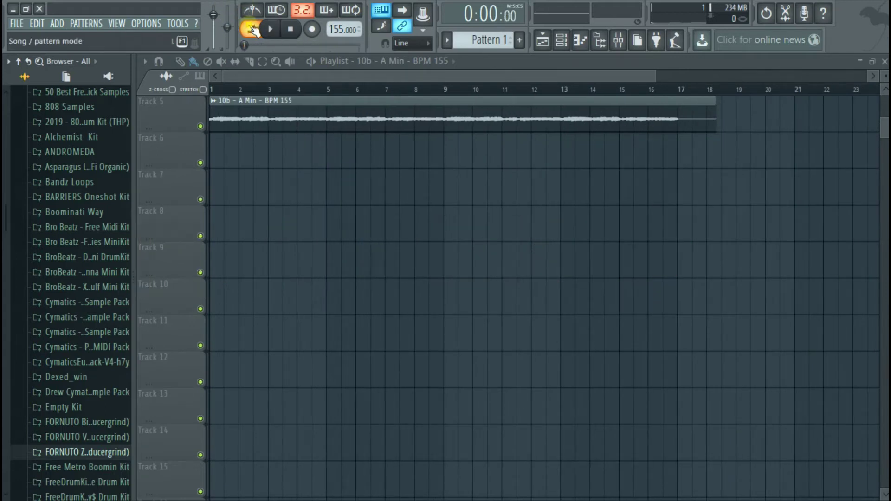
click(253, 30)
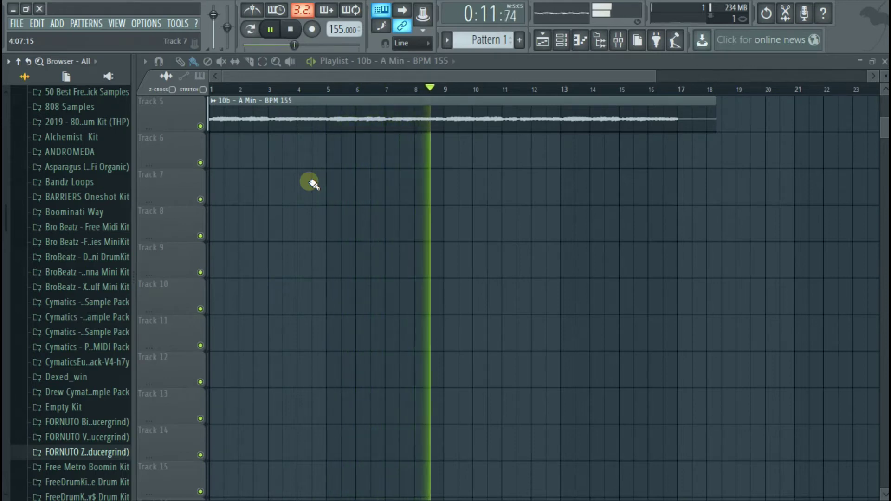
key(space)
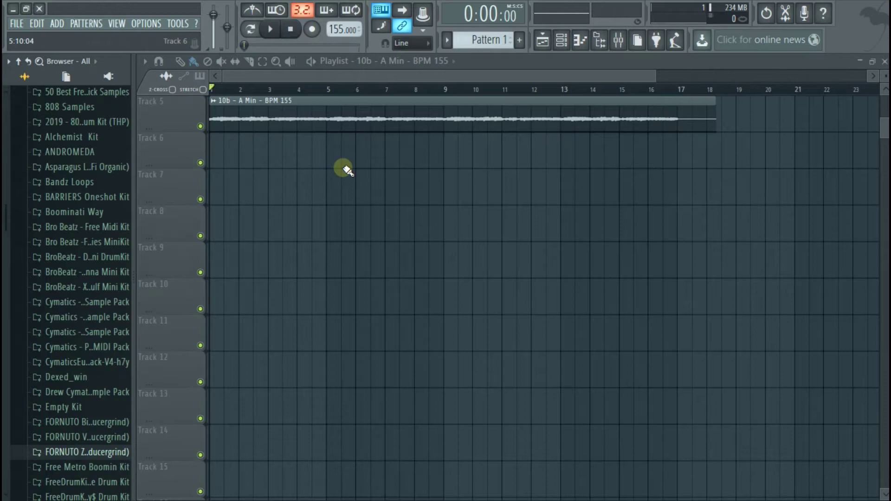
- Open the audio clip's channel settings and enable Reverse for the 10b - A Min - BPM 155 sample
double_click(351, 127)
click(339, 272)
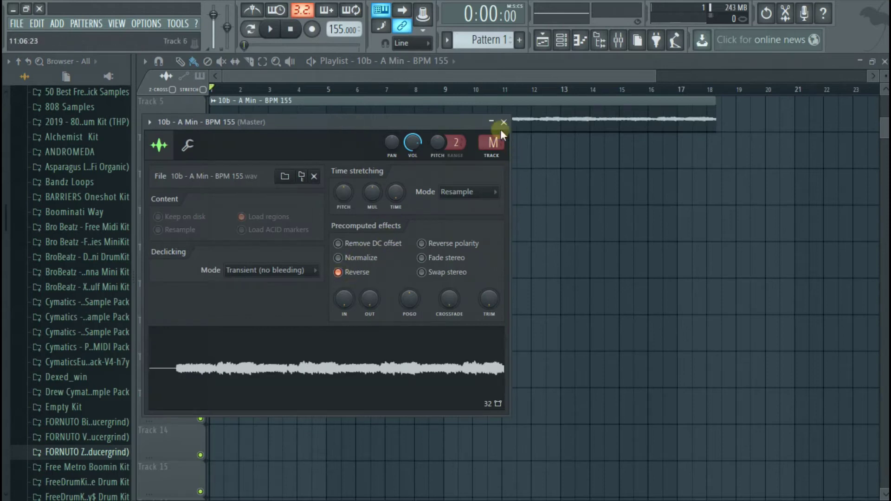
click(505, 122)
- Play the reversed sample and restart playback between bars 3 and 4 to find where the loop should start
key(space)
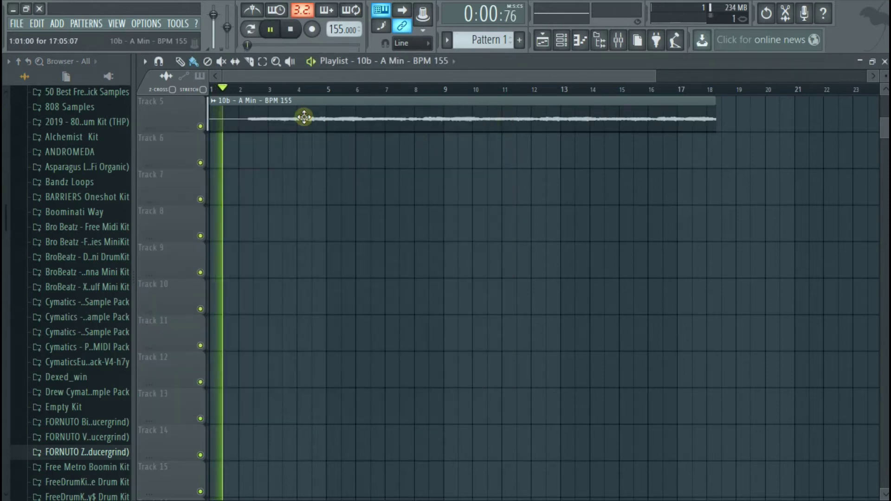
scroll(253, 130, up, 1)
drag(276, 76, 250, 72)
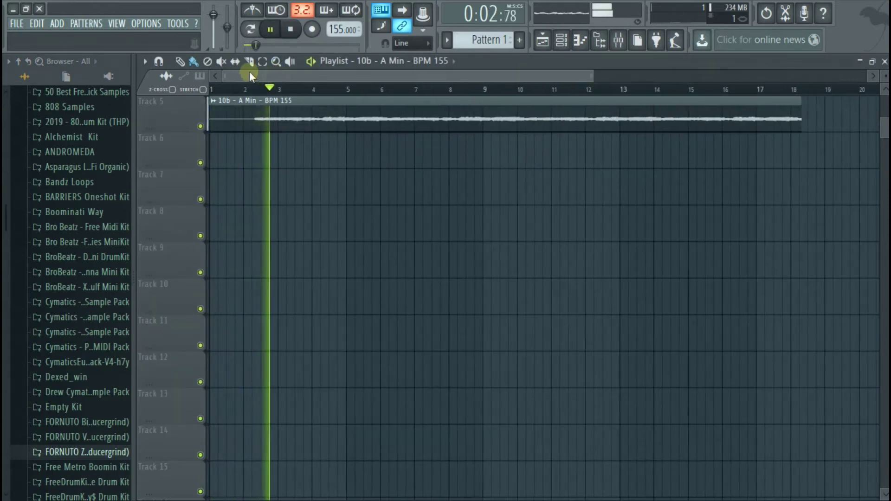
scroll(295, 139, up, 2)
drag(303, 76, 243, 70)
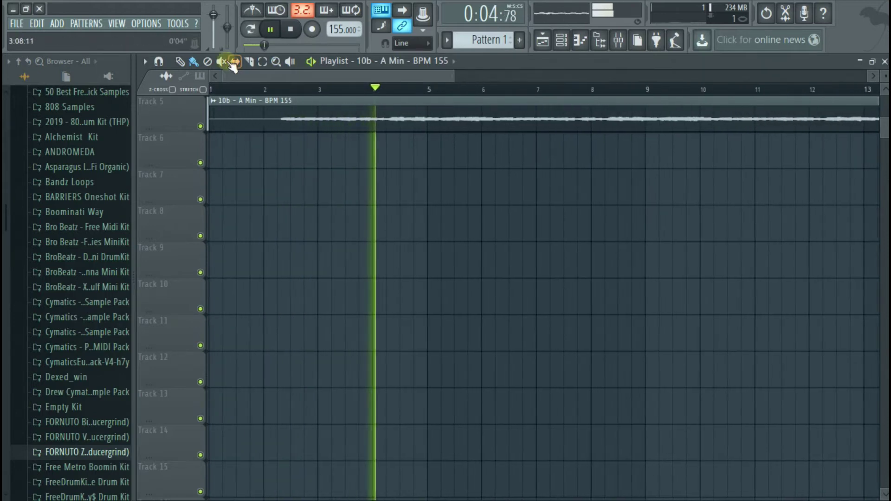
scroll(360, 134, up, 2)
key(space)
click(317, 90)
key(space)
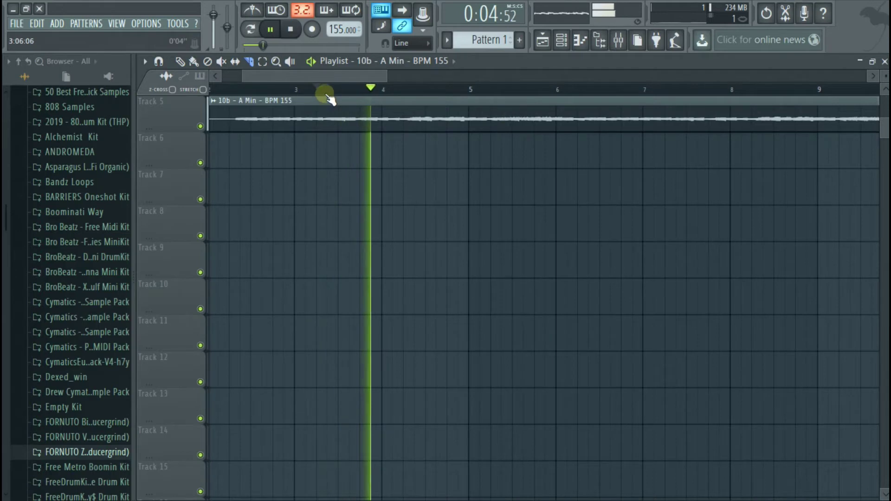
key(space)
click(326, 90)
key(space)
- Slice the reversed clip at bar 3 step 7 and again four bars further on, at bar 7 step 7
drag(328, 98, 351, 146)
scroll(563, 137, down, 2)
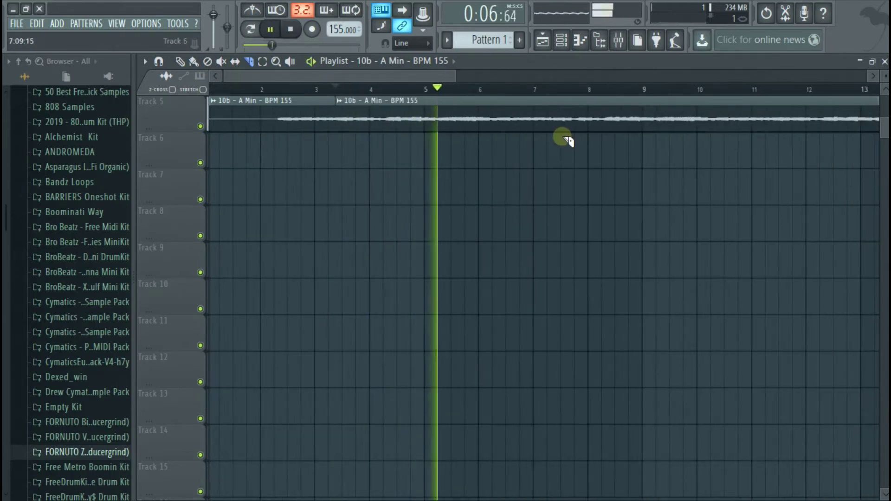
scroll(552, 146, up, 2)
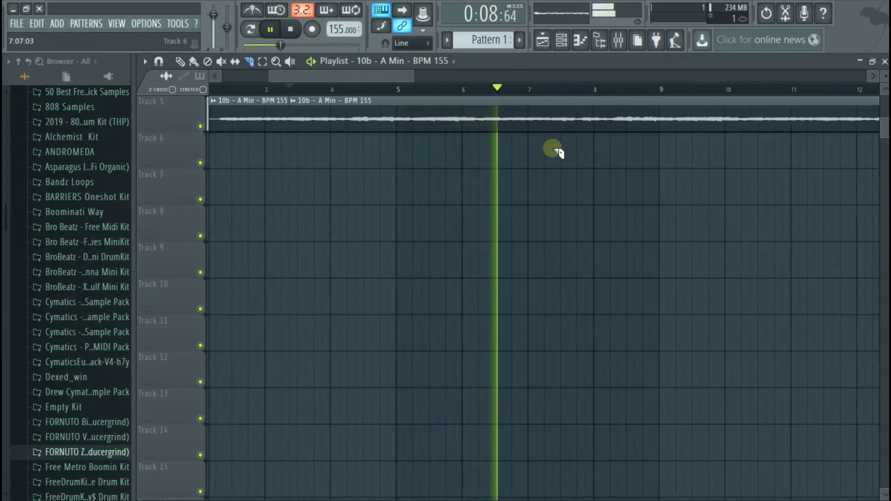
key(space)
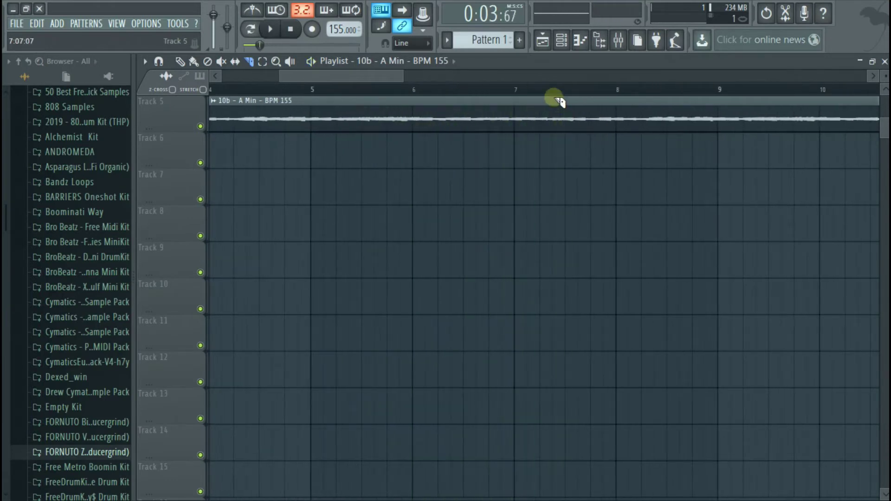
scroll(510, 176, down, 3)
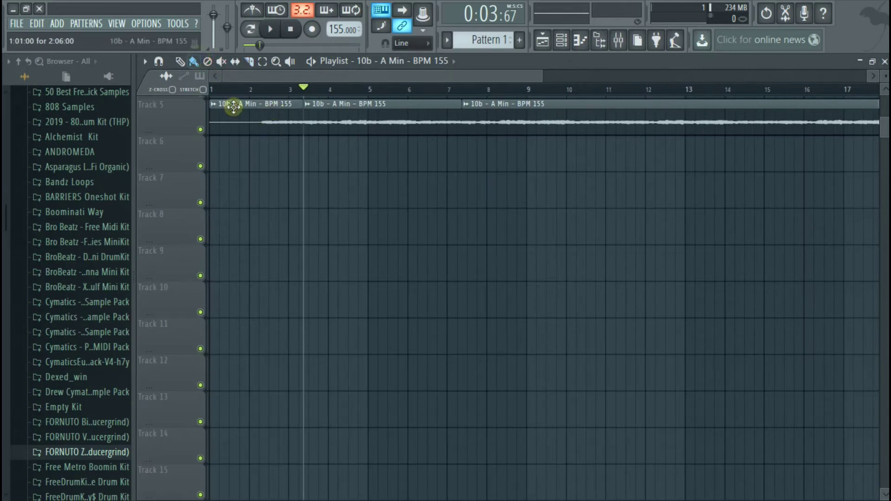
- Delete the slices before and after the four-bar section and move the remaining slice to bar 1 of Track 1
right_click(234, 107)
right_click(473, 129)
click(393, 124)
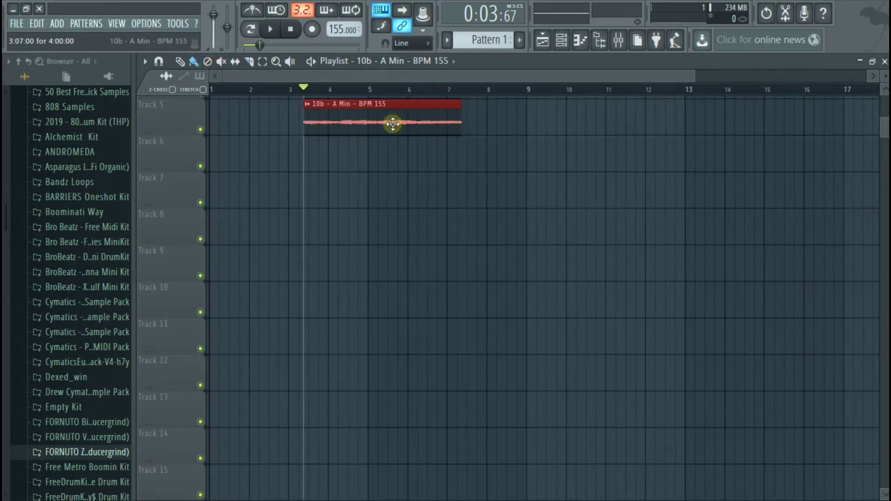
scroll(393, 124, up, 4)
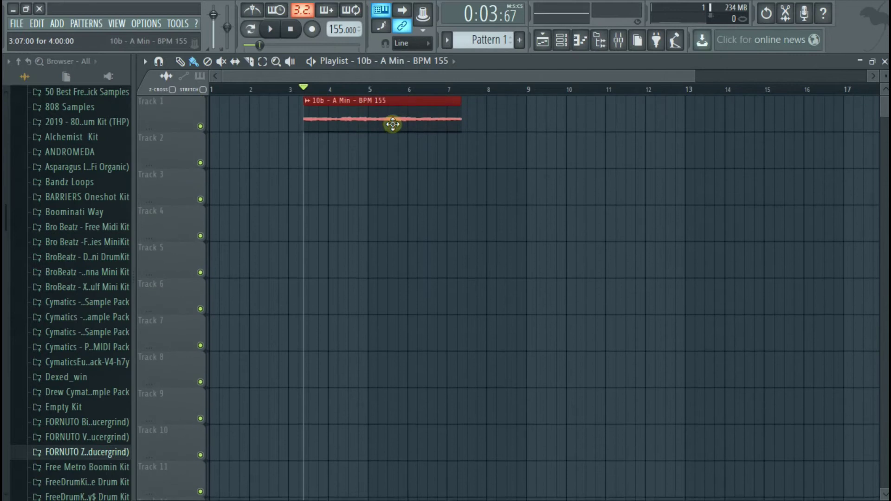
drag(392, 124, 220, 110)
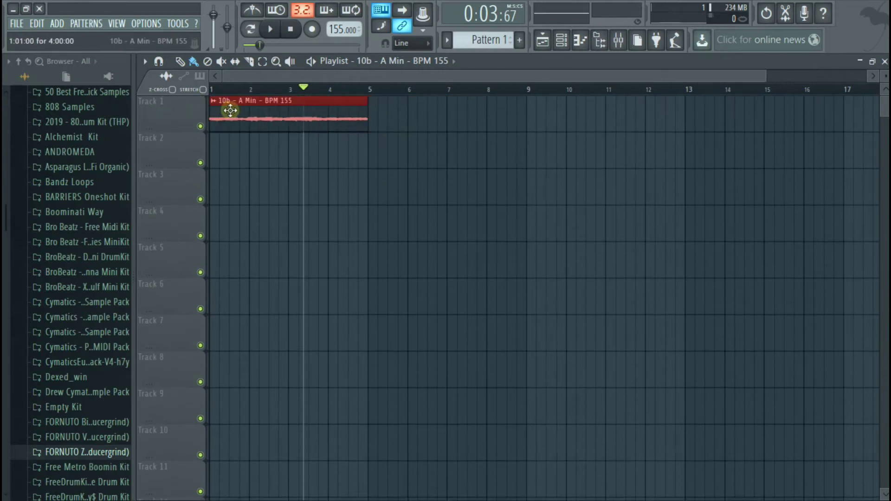
- Duplicate the four-bar clip so the copy starts at bar 5, and listen to the loop transition
key(ctrl+b)
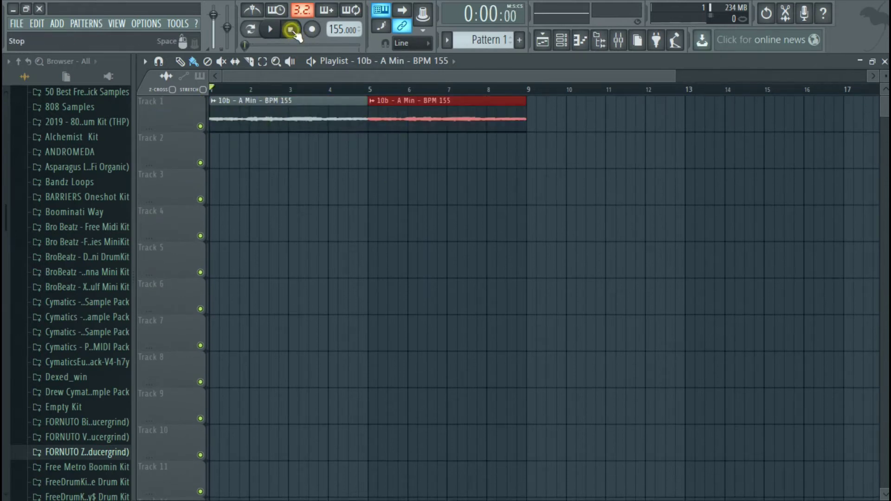
key(space)
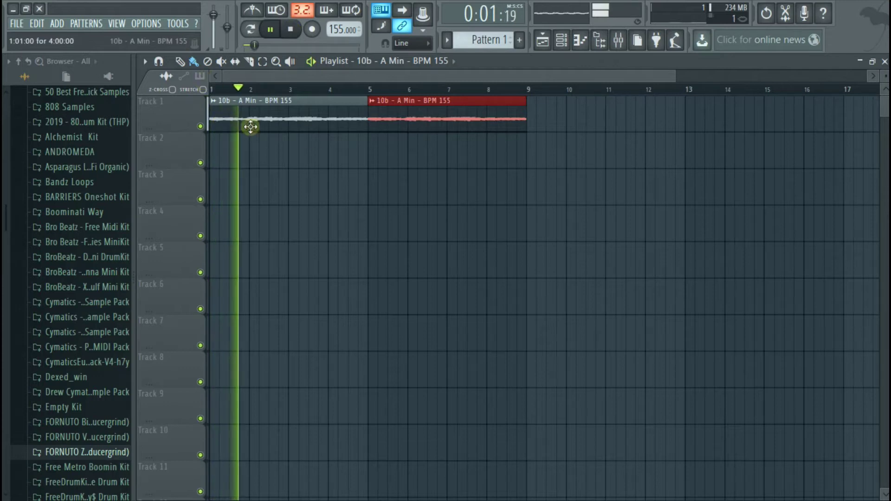
scroll(335, 135, up, 10)
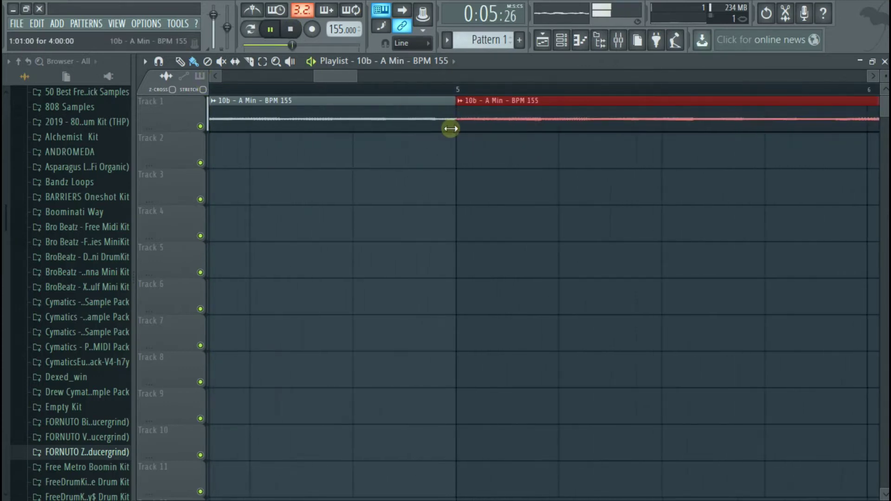
key(space)
- With playlist snapping set to none, trim the first clip's end slightly, shift it against bar 5 and extend its start back to bar 1
click(160, 61)
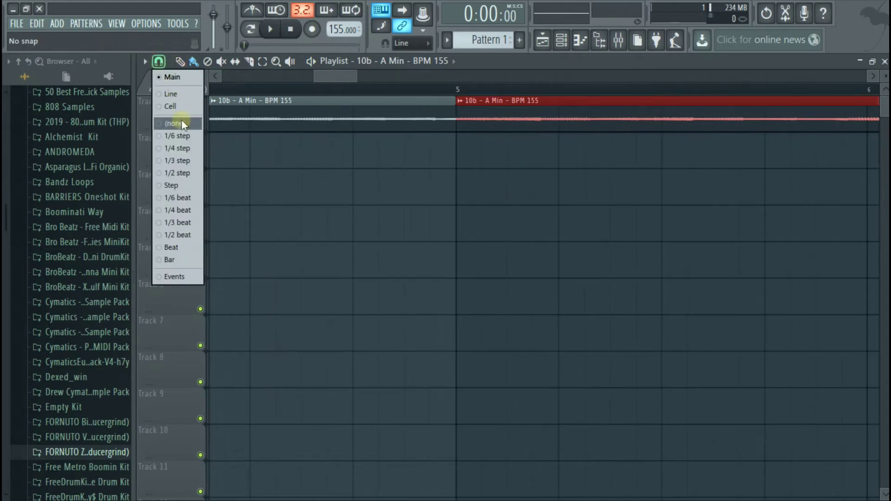
click(175, 120)
drag(452, 121, 438, 124)
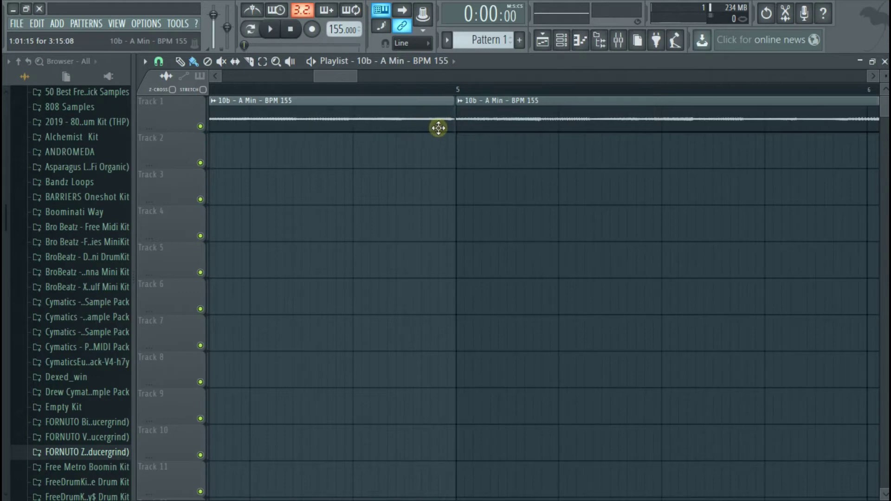
drag(354, 79, 159, 63)
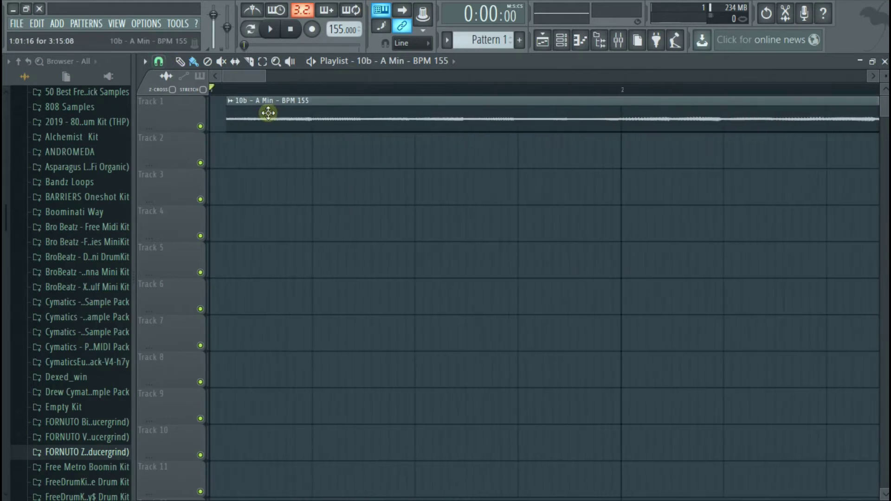
drag(229, 125, 207, 126)
- Replace the second clip on Track 1 with a duplicate of the adjusted first clip, starting at bar 5
scroll(285, 123, down, 5)
scroll(285, 126, down, 3)
right_click(457, 116)
ctrl+click(418, 117)
key(ctrl+b)
- Restore the playlist snap to Main and listen to the eight-bar loop on Track 1
click(270, 29)
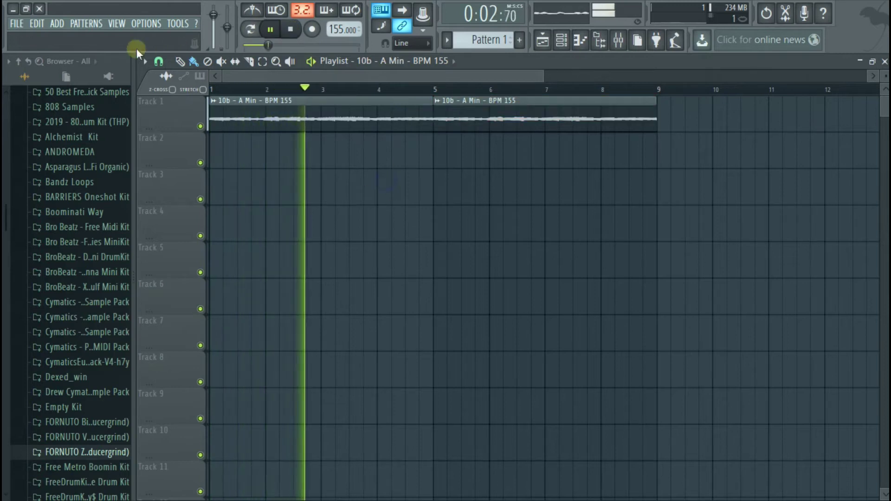
click(158, 61)
click(175, 82)
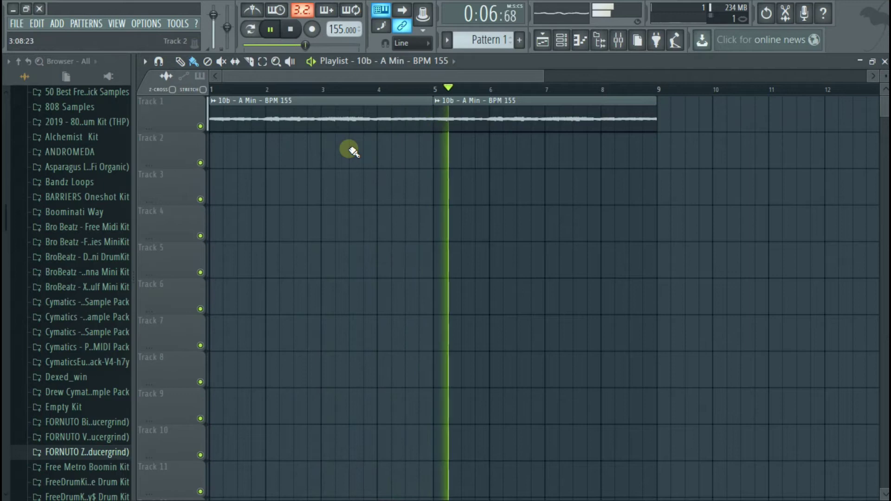
scroll(356, 149, down, 2)
scroll(360, 149, down, 1)
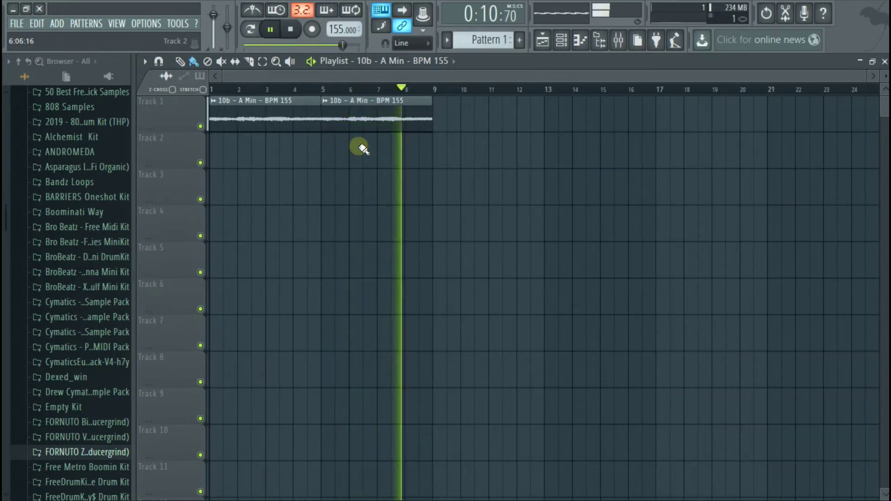
key(space)
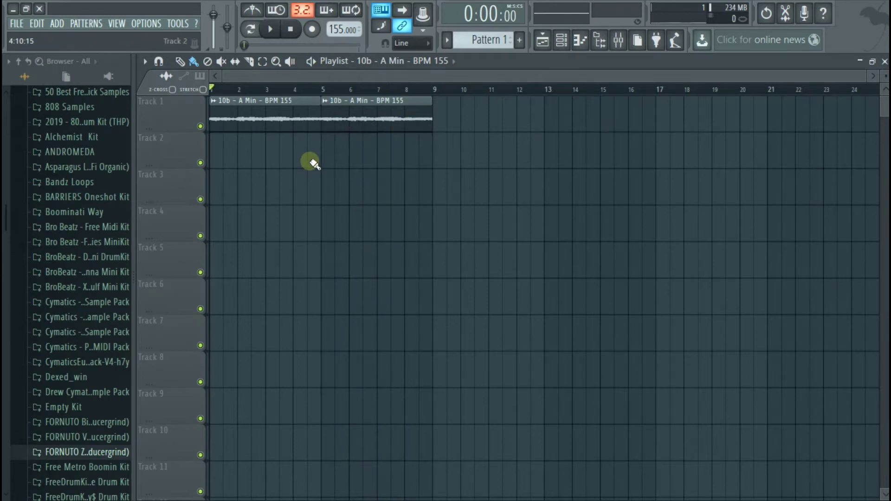
- Copy both Track 1 clips onto Track 2 and make the copy at bar 1 unique
drag(277, 122, 367, 120)
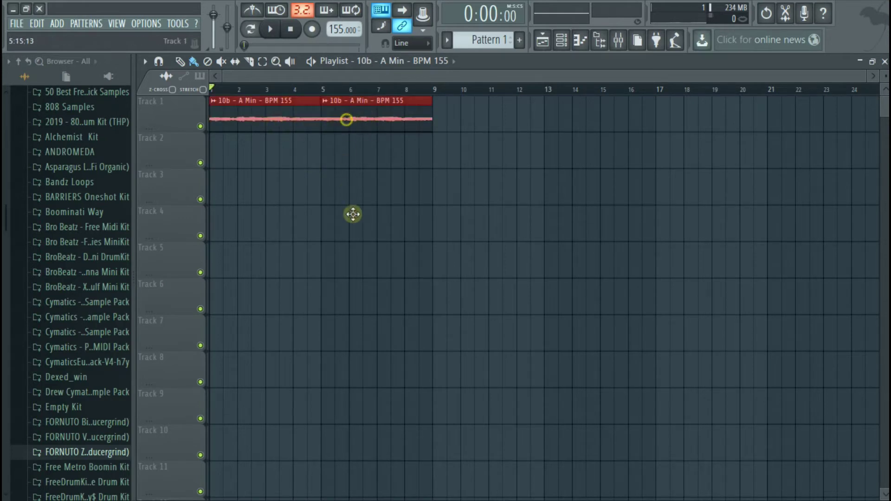
drag(353, 221, 346, 172)
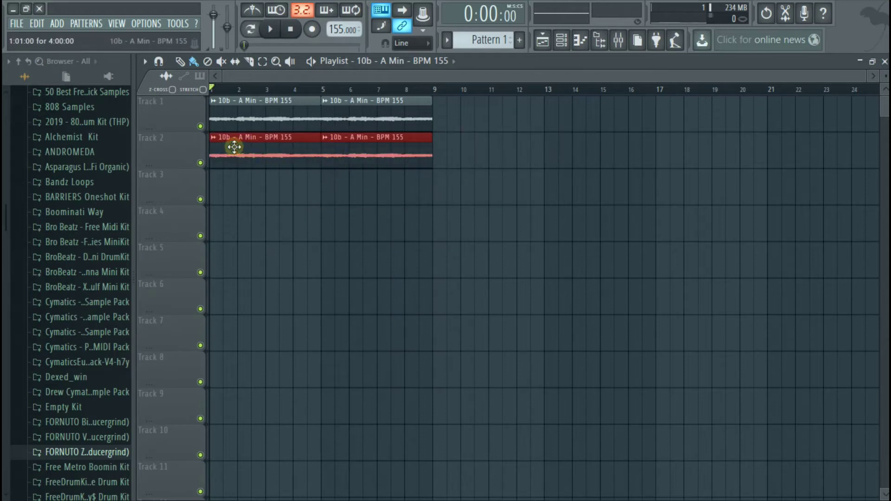
click(214, 138)
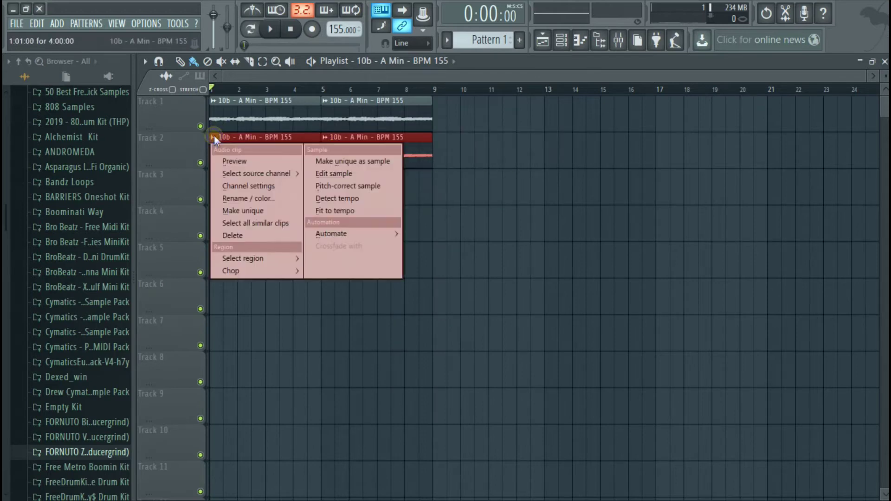
click(249, 210)
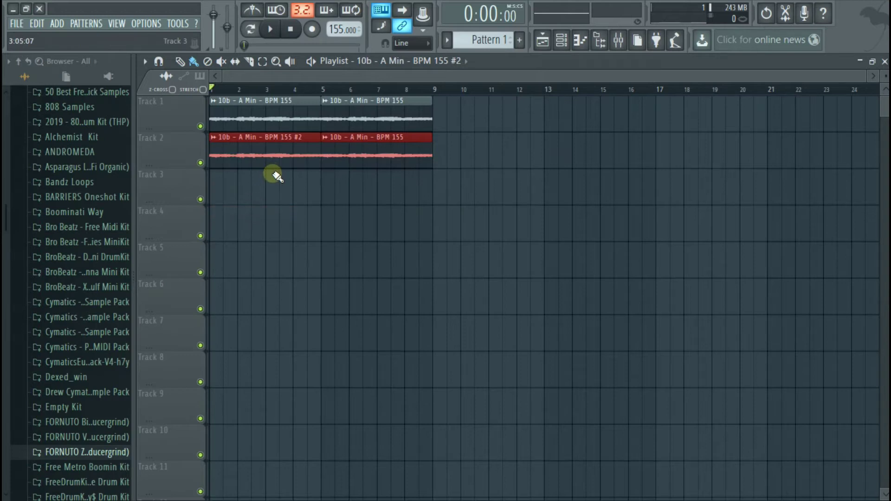
- Move both Track 2 clips so they start at bar 9, and delete the unique first clip
drag(235, 148, 458, 156)
right_click(464, 158)
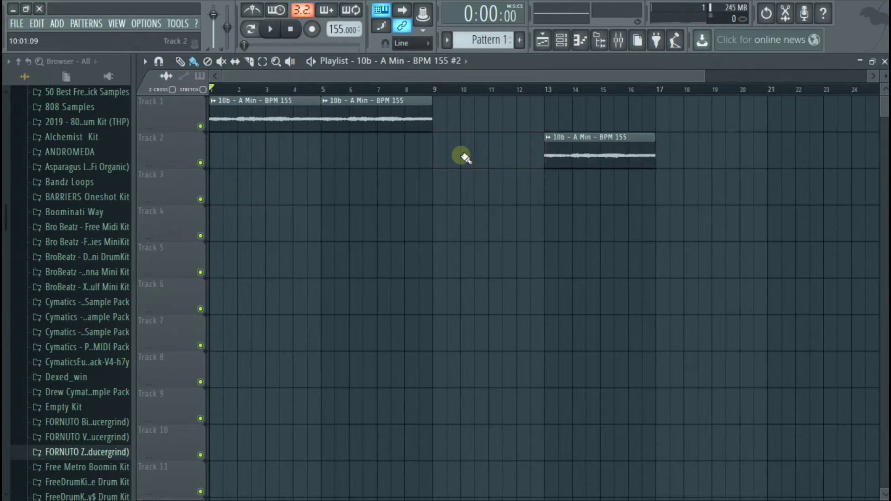
key(ctrl+z)
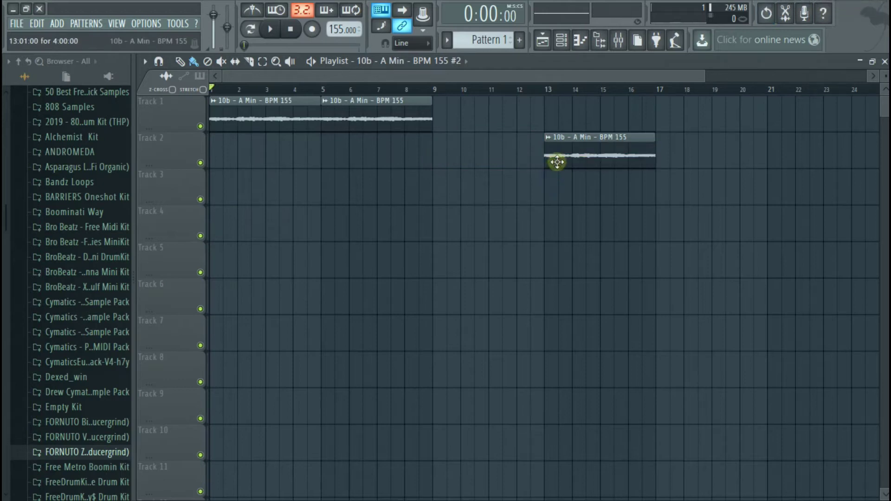
- Open the Channel rack and check the settings of the 10b - A Min - BPM 155 #2 channel
click(561, 43)
click(245, 134)
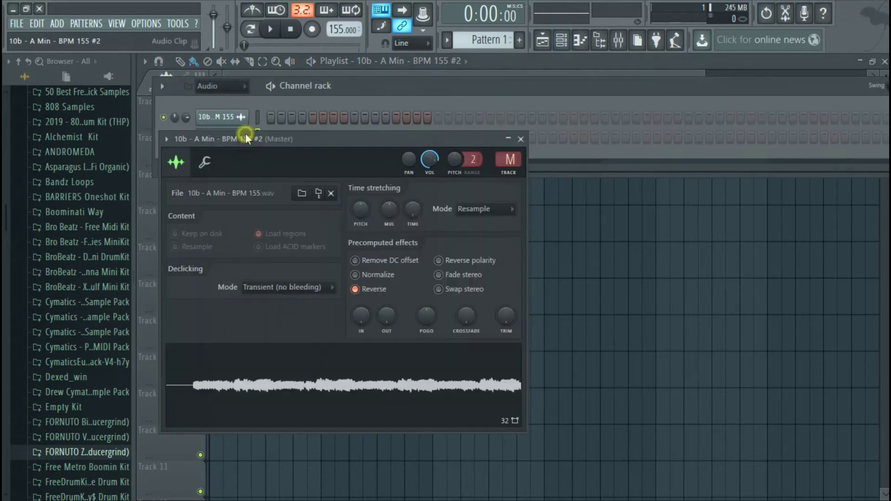
click(521, 139)
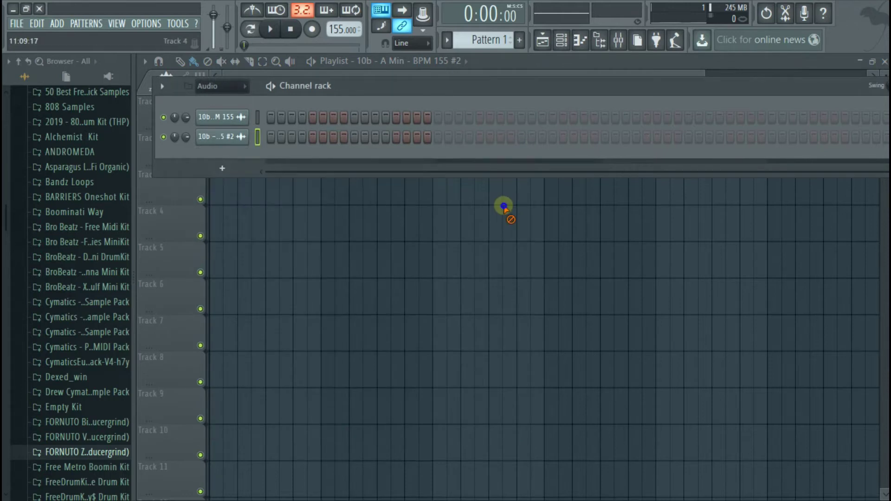
- Move the remaining Track 2 clip so it starts at bar 9, play from there, and make the clip unique
key(F6)
drag(569, 147, 472, 149)
click(445, 91)
key(space)
key(space)
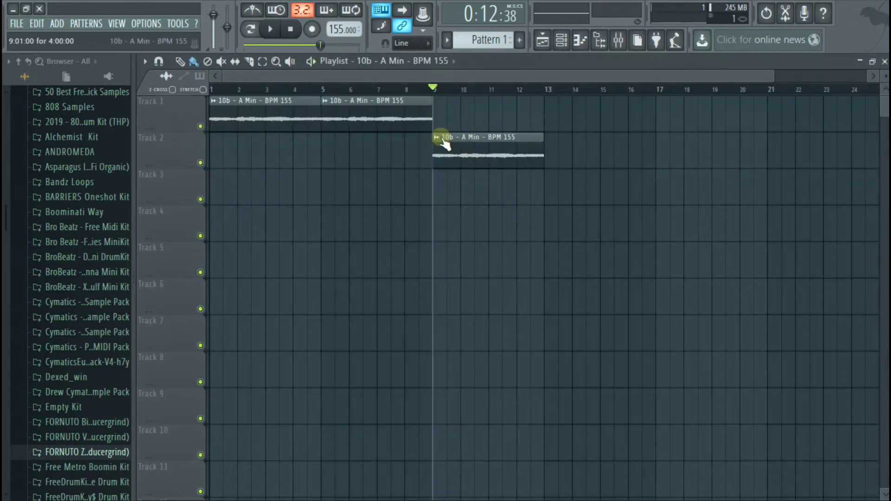
click(440, 139)
click(470, 211)
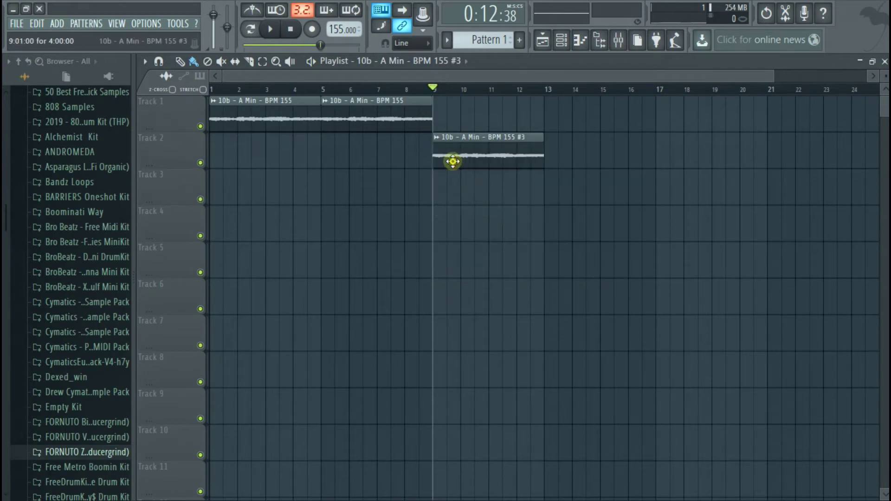
- Raise the time-stretching pitch of the unique Track 2 clip and play it from bar 9
double_click(453, 162)
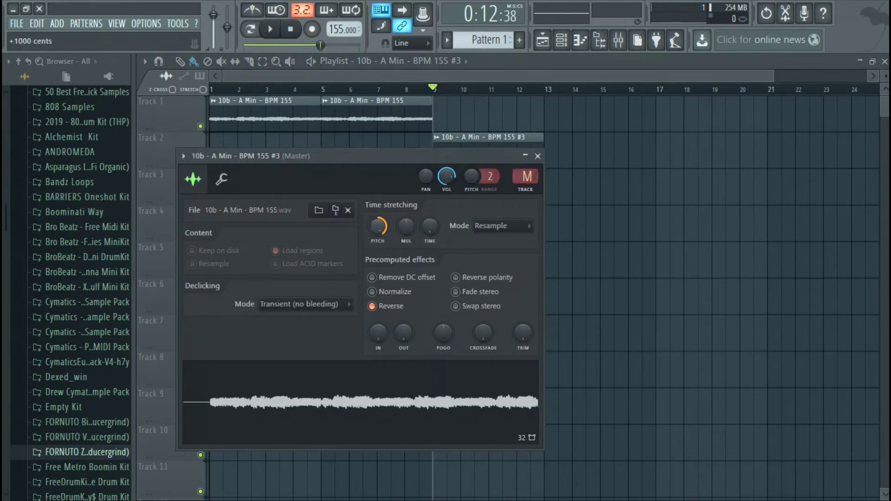
drag(378, 226, 378, 216)
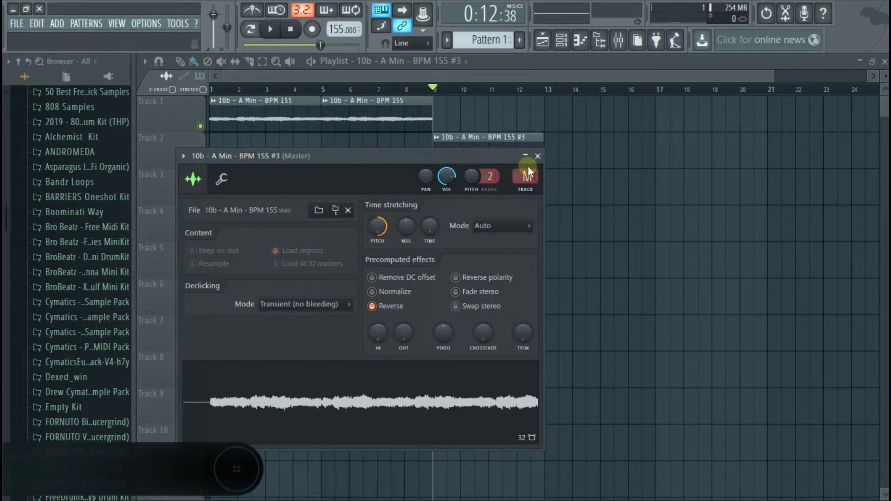
click(538, 156)
key(space)
scroll(513, 208, down, 1)
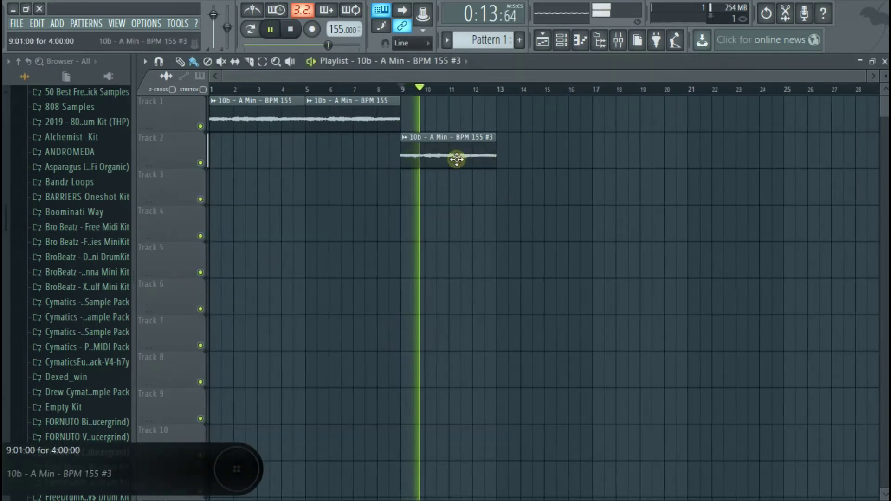
- Duplicate the Track 2 clip so the copy starts at bar 13, and clear the selection
click(455, 153)
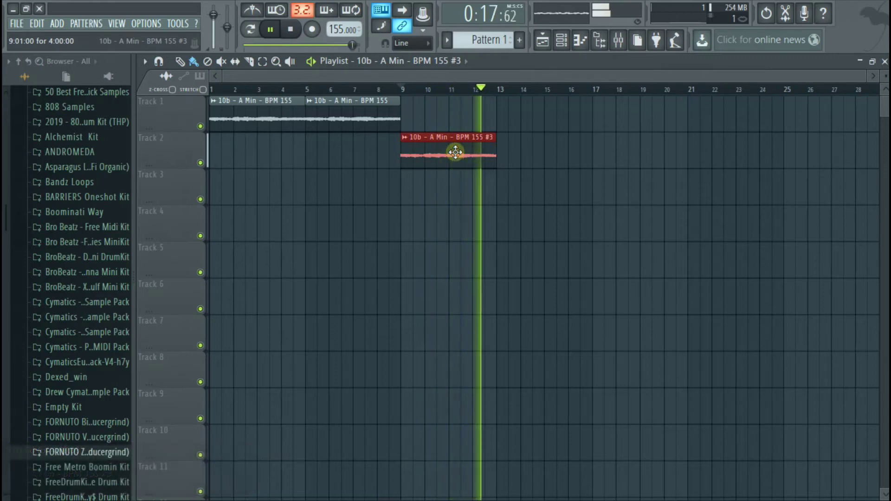
key(ctrl+b)
scroll(506, 227, down, 1)
ctrl+click(497, 210)
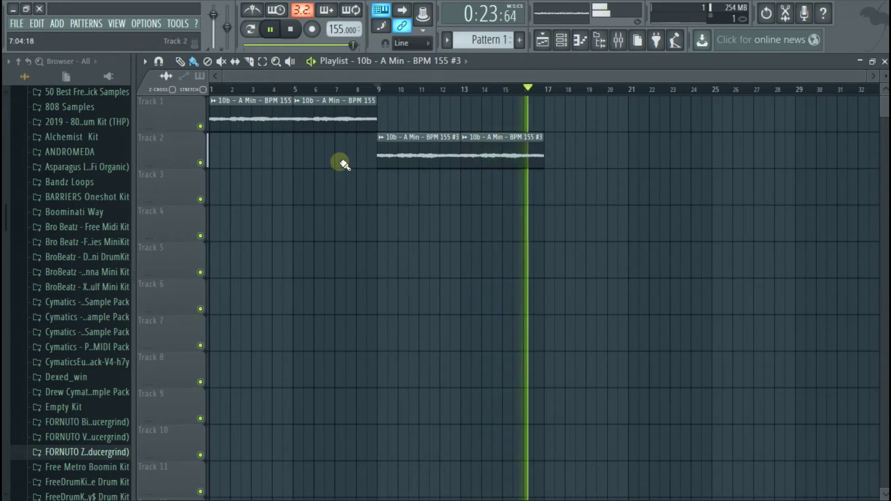
- Stop playback and duplicate both Track 1 clips so the copies fill bars 9 to 16
key(space)
drag(240, 103, 347, 120)
key(ctrl+b)
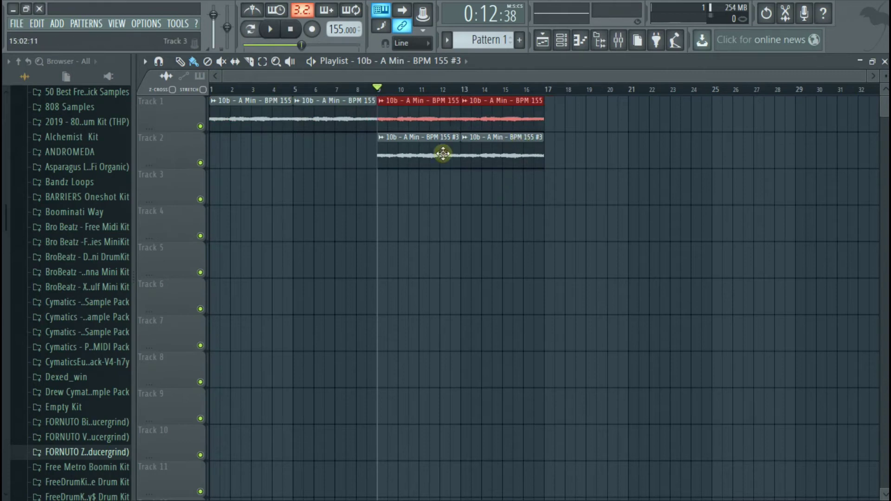
- Lower the channel volume of the Track 2 clips and listen to both layers together from bar 9
click(405, 165)
double_click(405, 161)
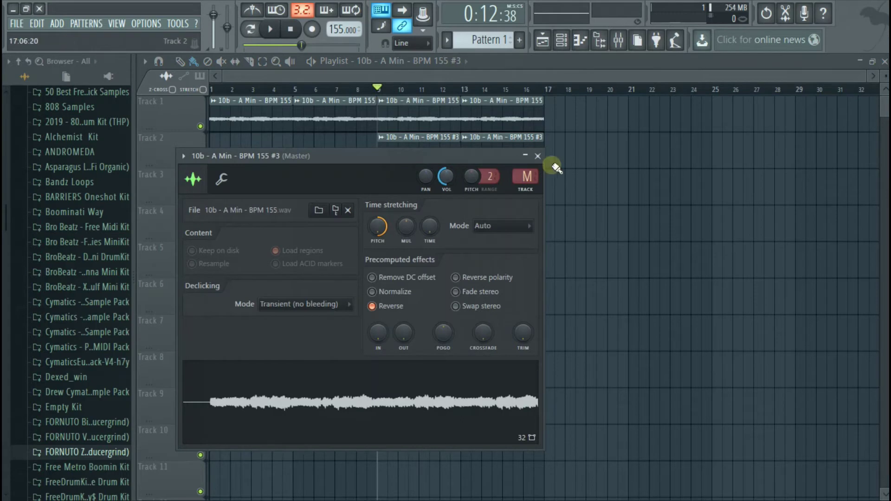
click(537, 156)
key(space)
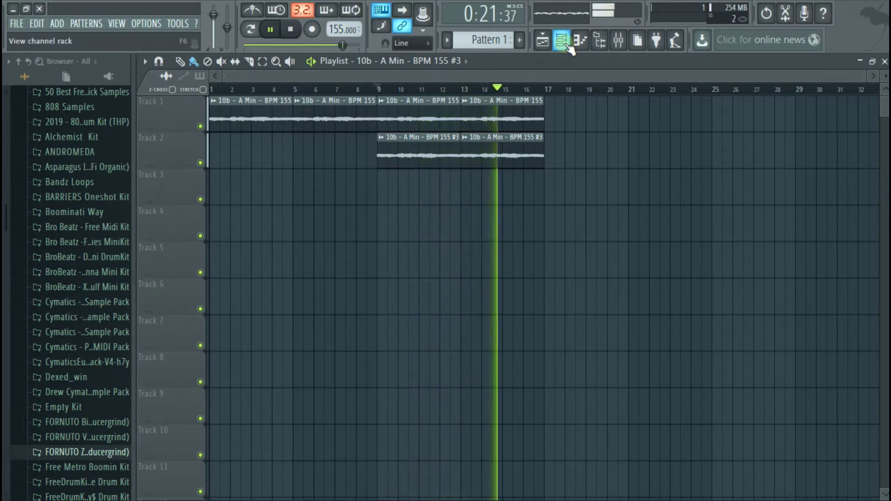
key(space)
- Check the unused 10b - A Min - BPM 155 #2 channel in the Channel rack and delete it
click(561, 40)
click(217, 157)
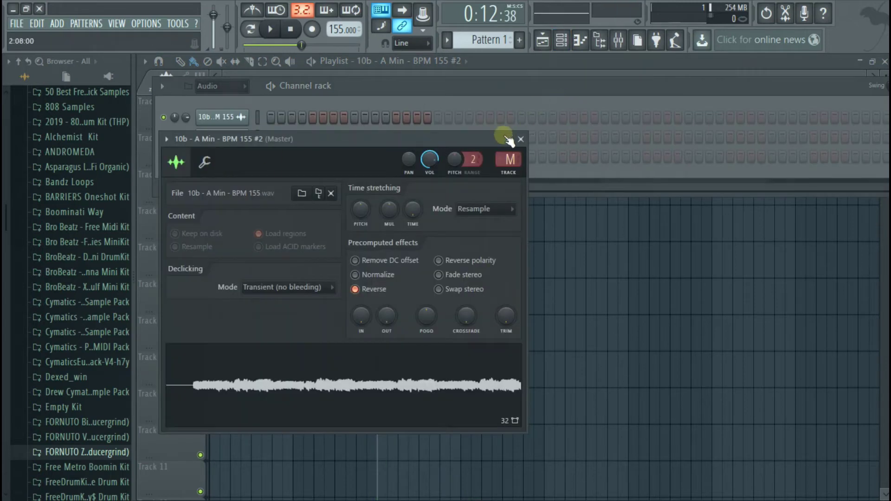
click(521, 138)
right_click(246, 155)
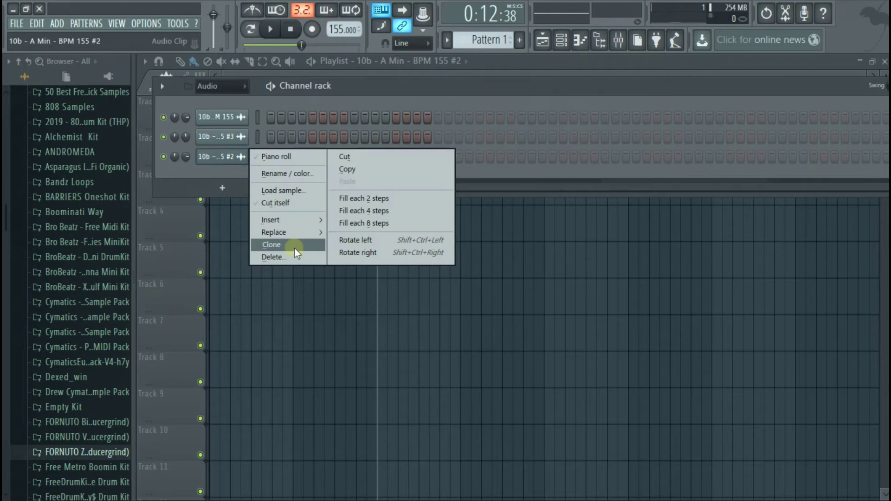
click(294, 258)
click(507, 293)
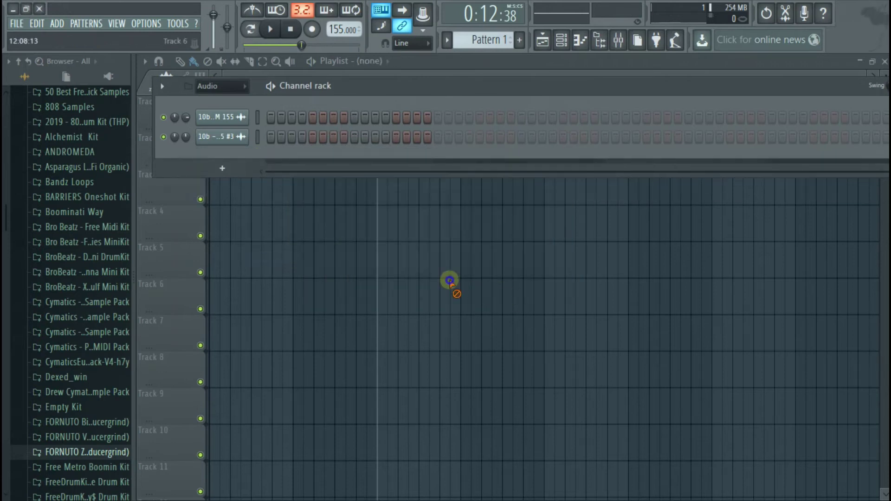
- Copy both Track 2 clips onto Track 3 starting at bar 17, and delete the second copy
click(473, 193)
drag(412, 159, 555, 173)
drag(487, 157, 659, 193)
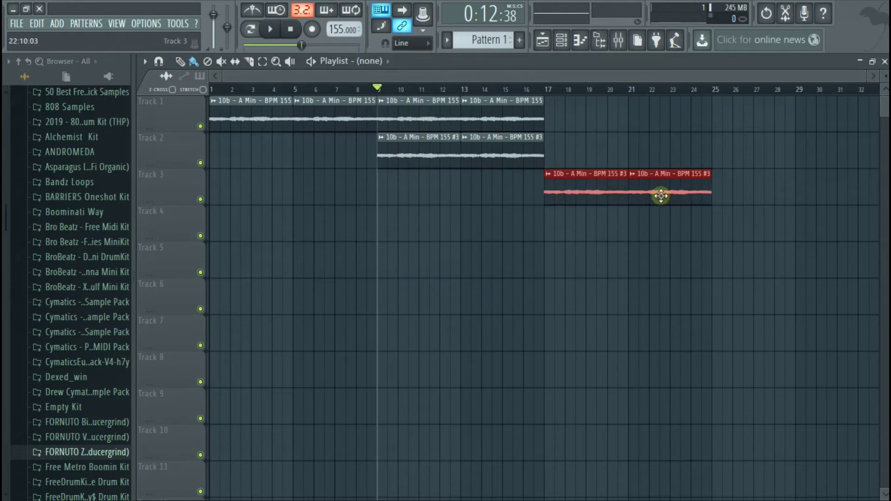
scroll(650, 200, down, 3)
click(489, 242)
right_click(589, 192)
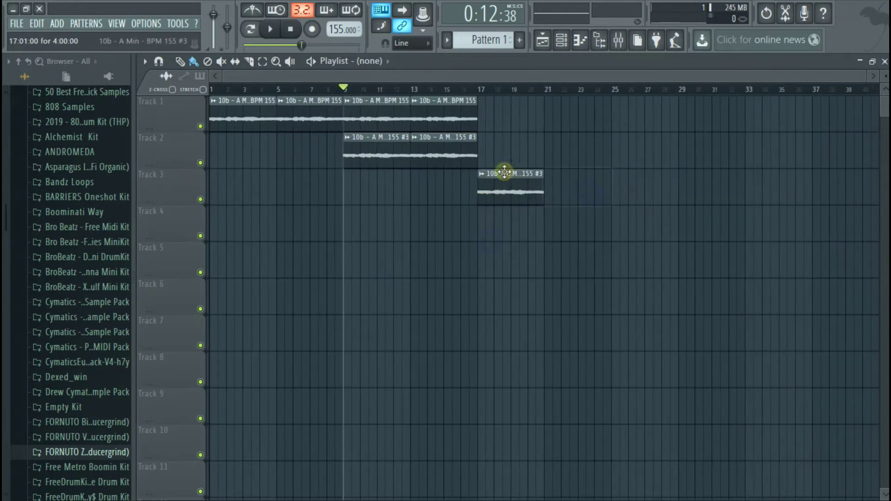
- Make the Track 3 clip unique and turn its time-stretching pitch down below the original pitch
click(480, 175)
click(511, 198)
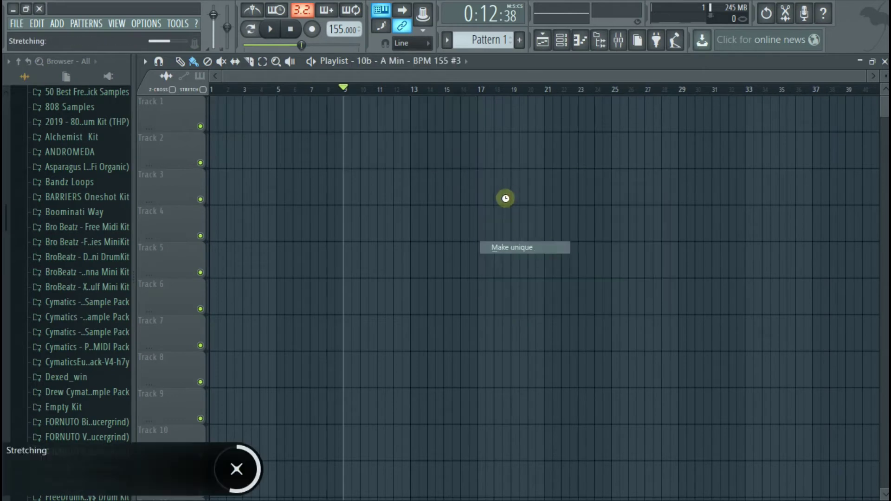
double_click(501, 183)
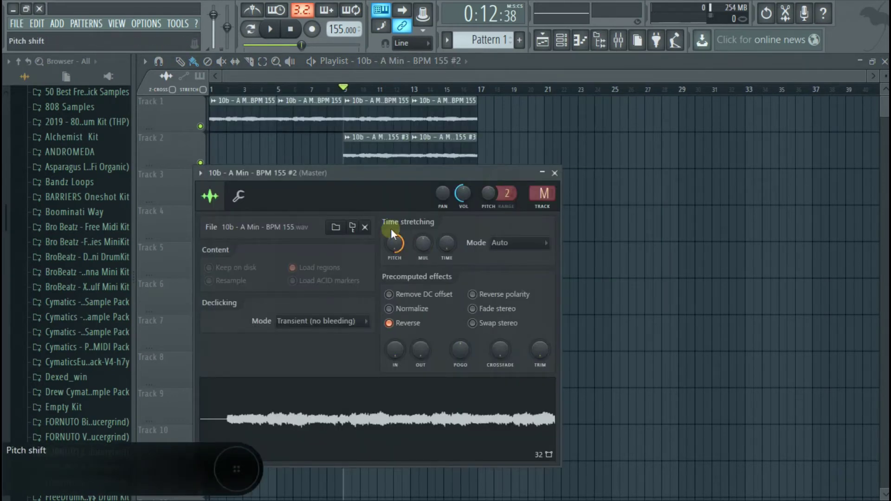
drag(394, 244, 395, 278)
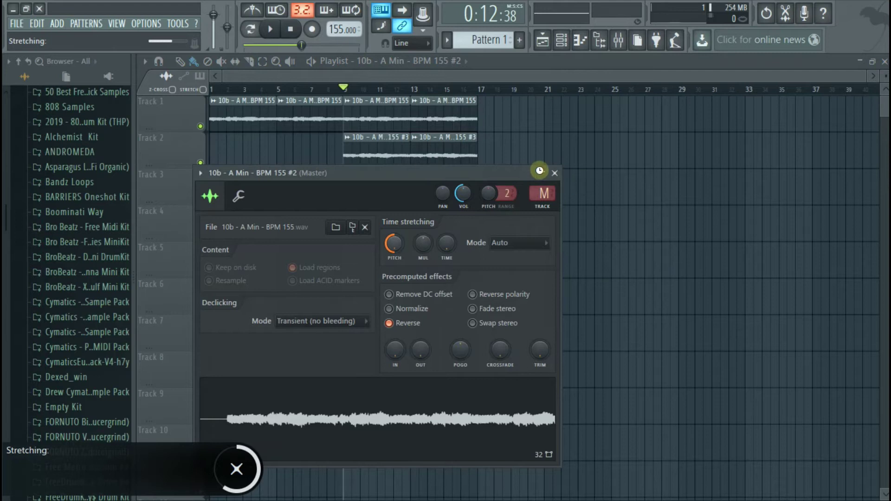
click(555, 173)
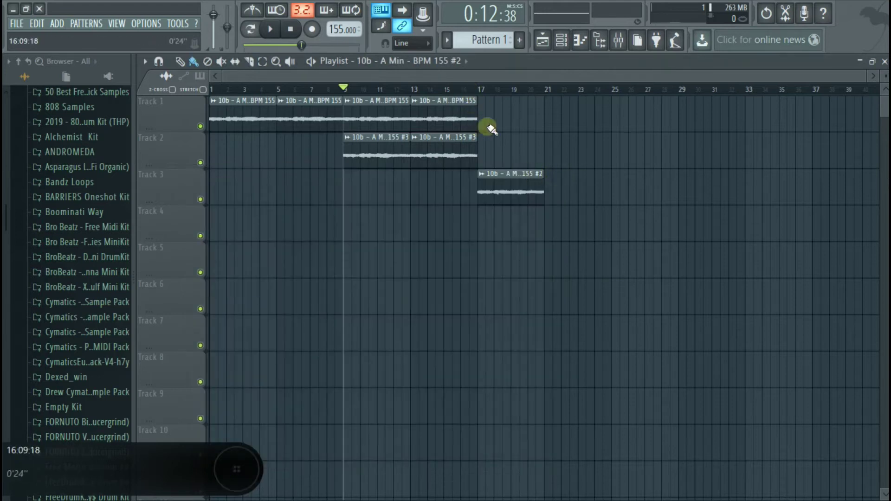
- Duplicate the Track 3 clip so the copy starts at bar 21, and play from bar 17
click(508, 189)
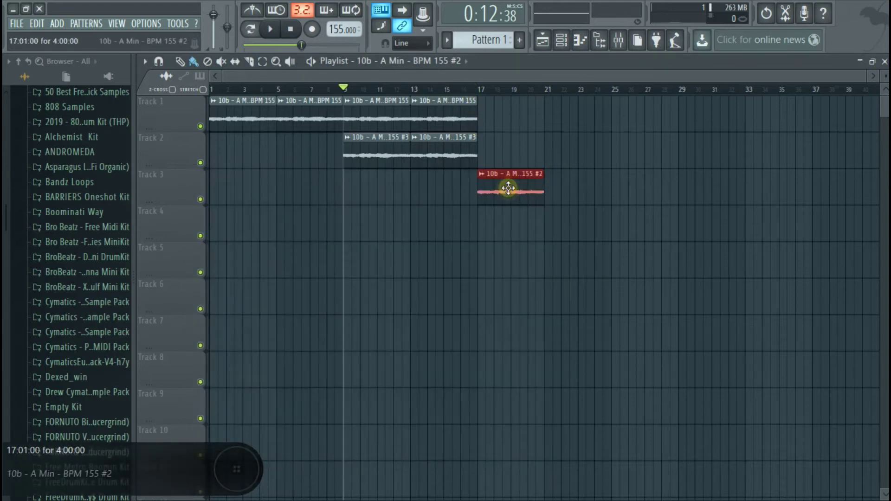
key(ctrl+b)
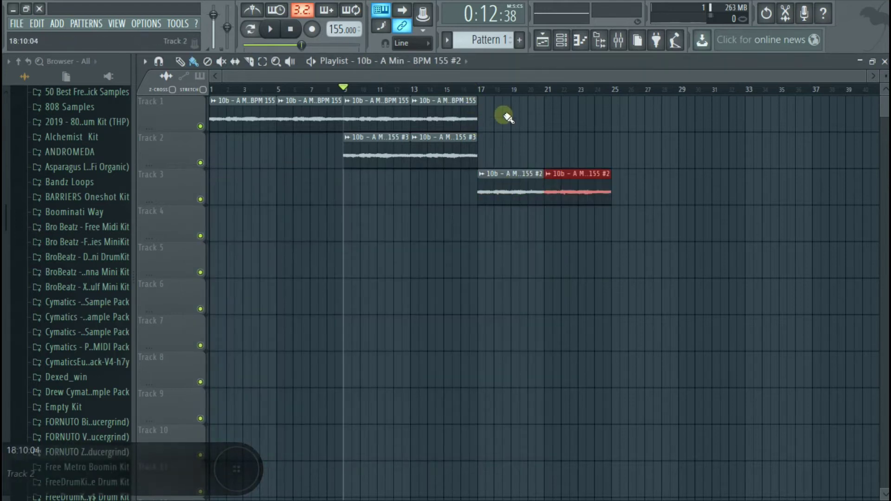
click(481, 89)
key(space)
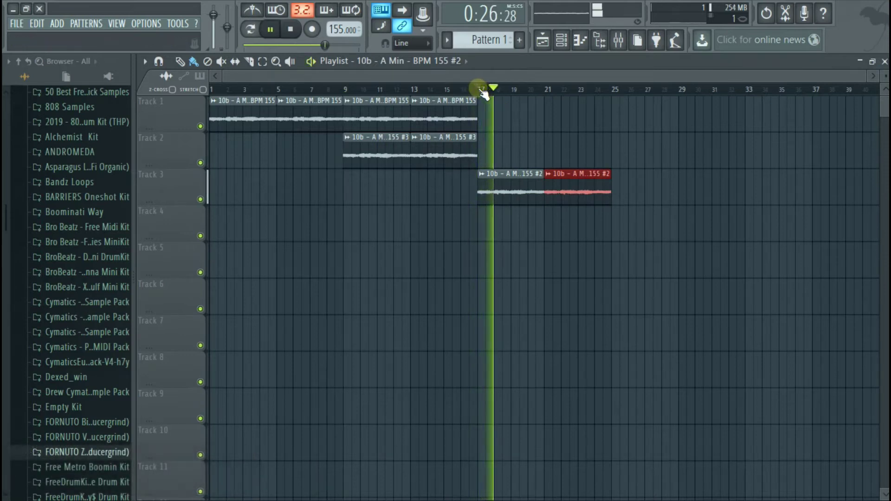
ctrl+click(512, 131)
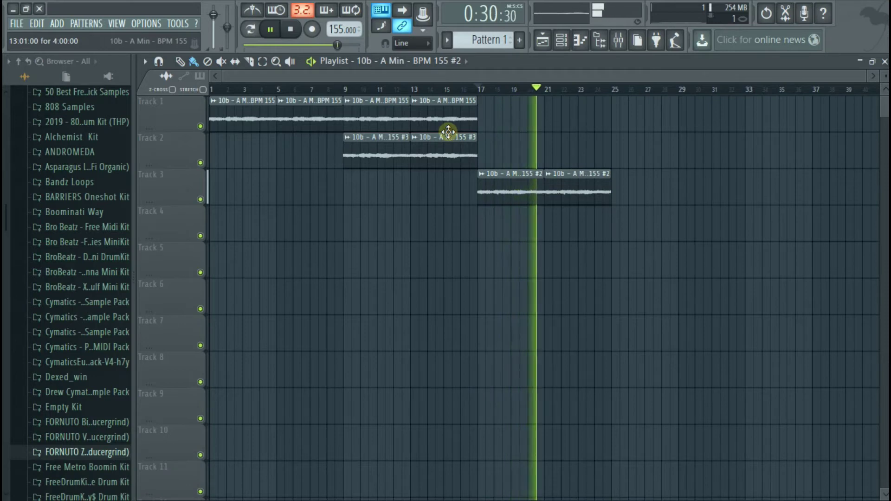
- Raise the channel volume of the Track 3 clips and stop playback
double_click(503, 178)
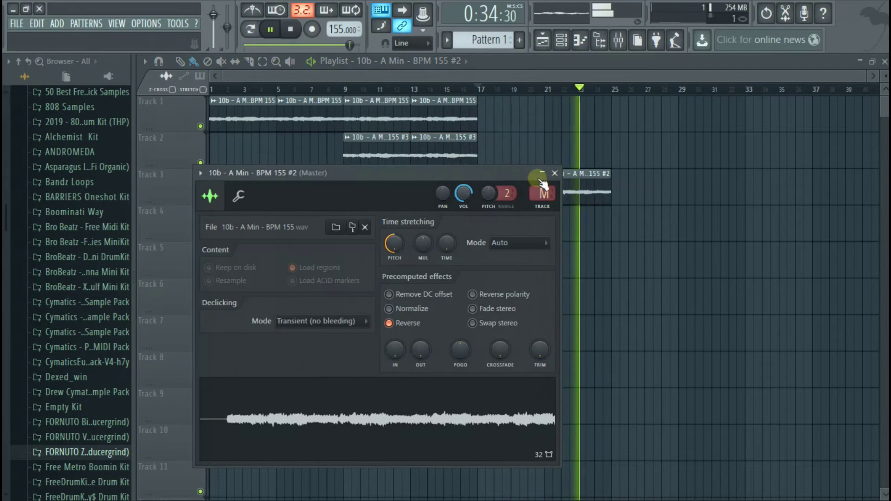
click(555, 173)
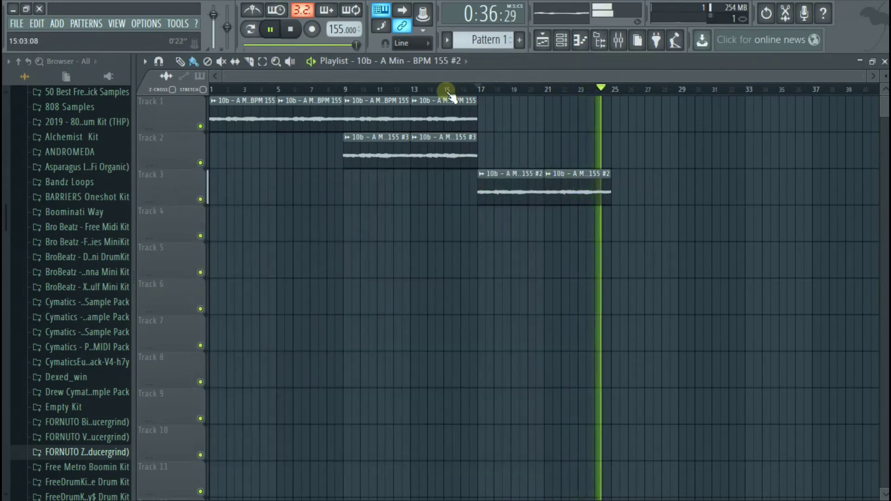
key(space)
click(289, 29)
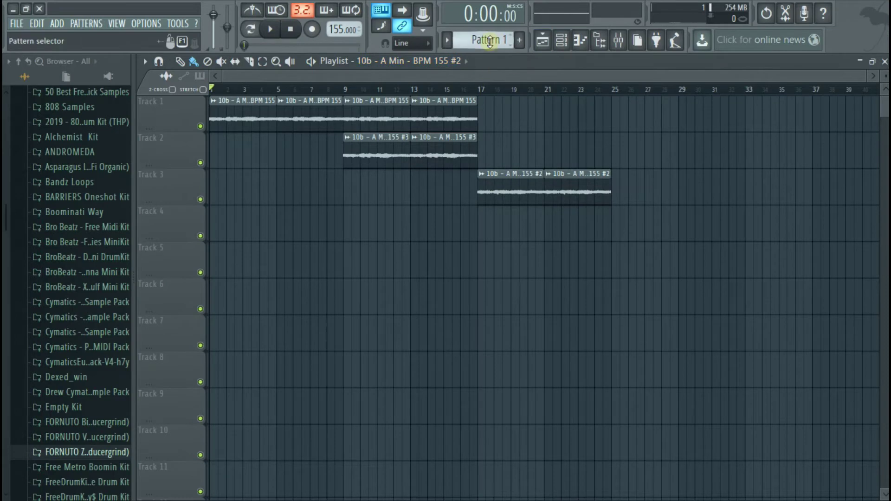
- Switch to Pattern 2 and set the Channel rack to show all channels
scroll(490, 43, up, 1)
click(569, 45)
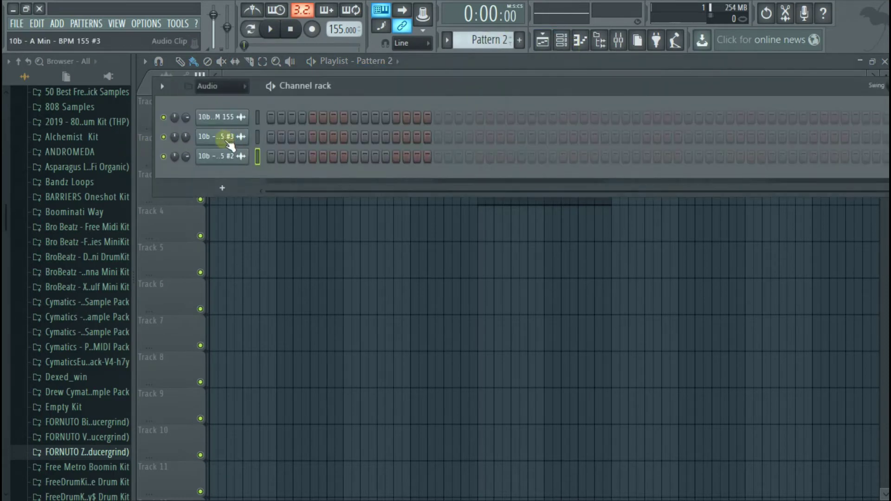
click(221, 87)
click(222, 96)
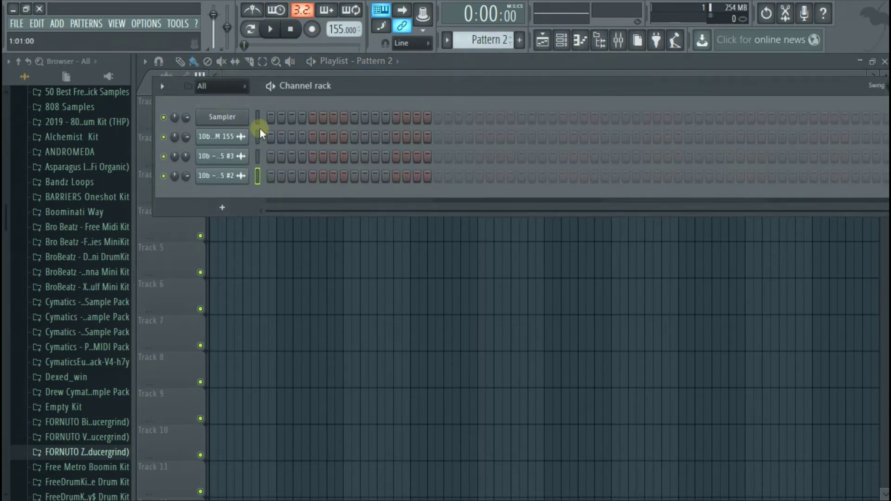
- Delete the empty Sampler channel from the Channel rack
click(242, 119)
right_click(241, 121)
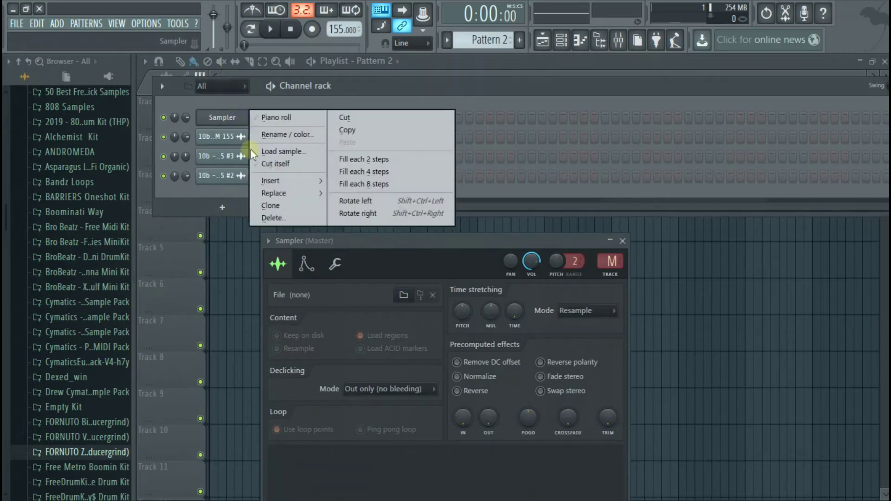
key(Return)
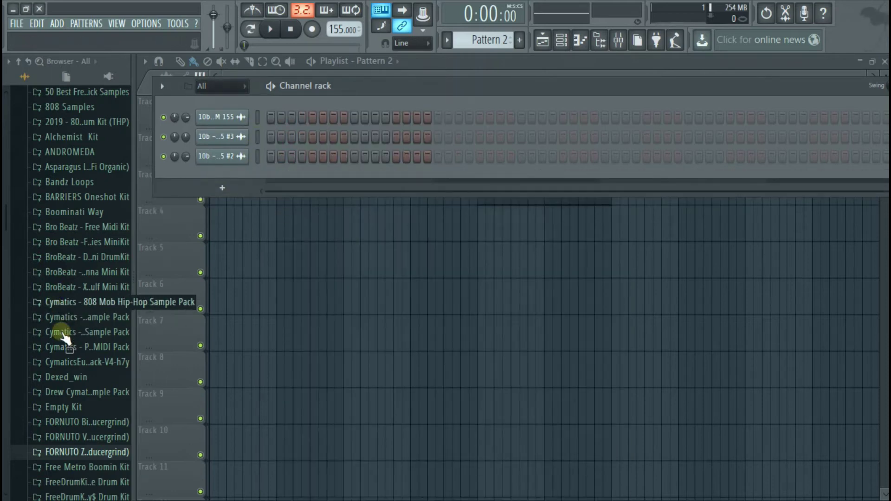
- Add the Z6 HAT 3 sample from the FORNUTO Z6 drum kit folder as a new channel
scroll(83, 437, down, 3)
click(93, 280)
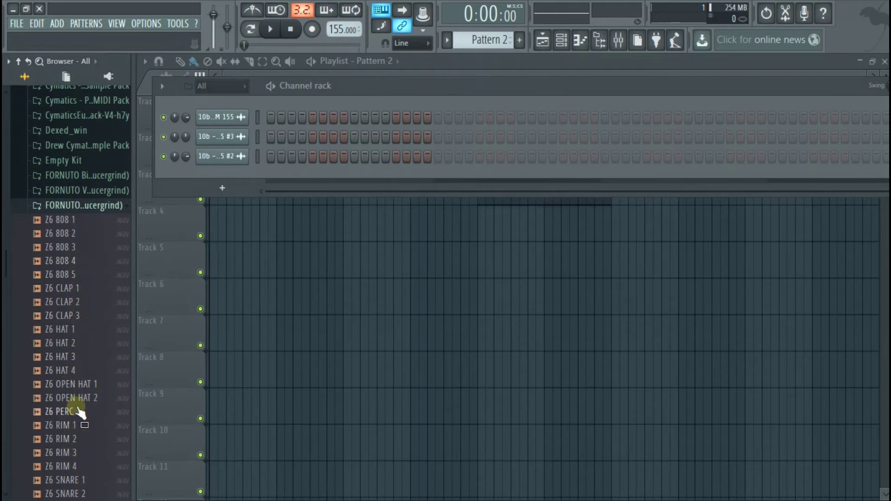
drag(76, 360, 228, 176)
- Extend Pattern 2 to four bars and fill each 2 steps of the Z6 HAT 3 channel
right_click(234, 175)
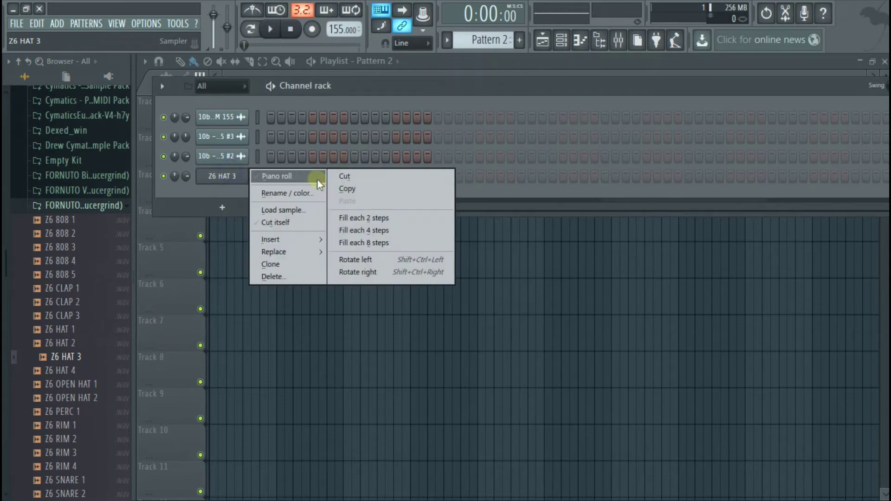
click(364, 217)
click(856, 177)
right_click(233, 185)
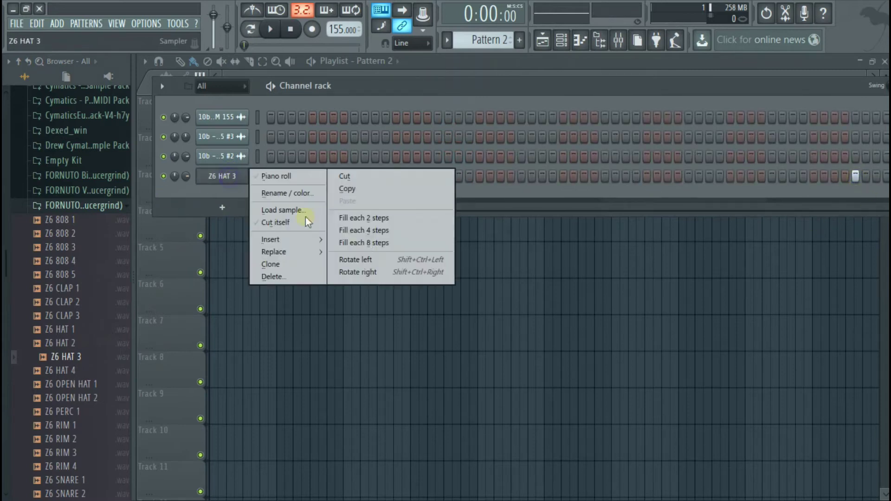
click(378, 218)
- Open the Z6 HAT 3 channel's hi-hat notes in the piano roll
right_click(215, 174)
click(299, 177)
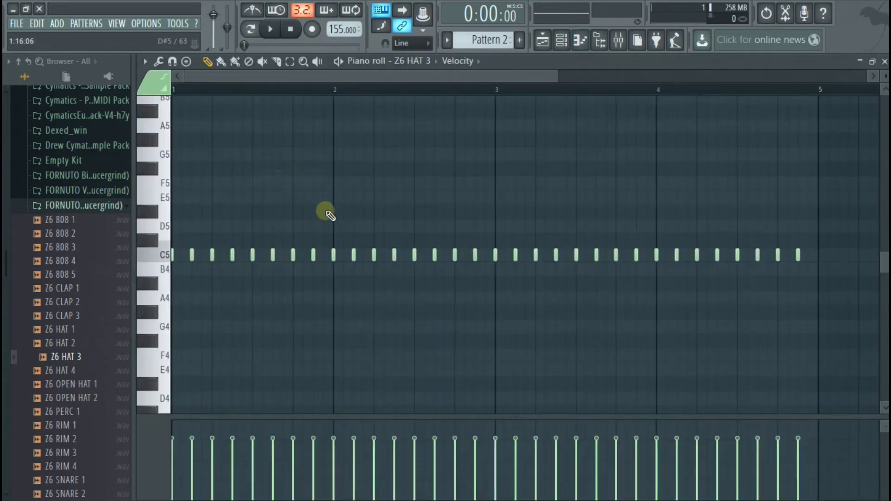
key(space)
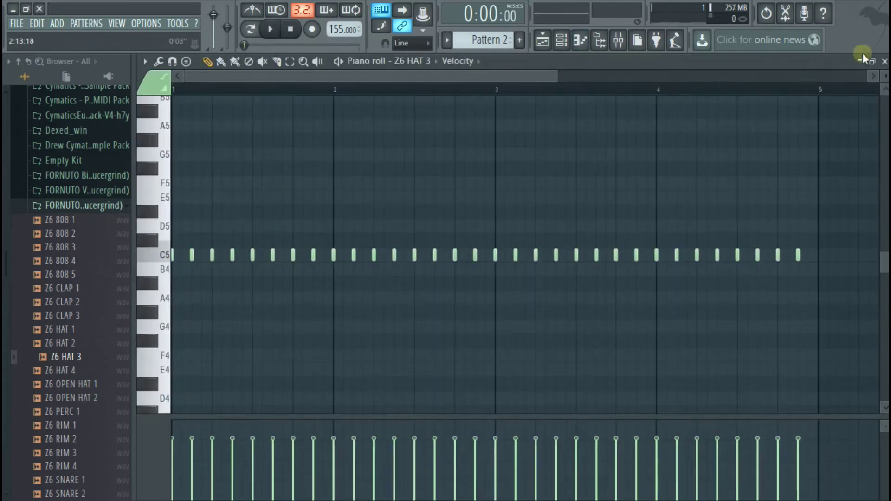
- Close the piano roll, place Pattern 2 at bar 1 of Track 4 in the playlist and start playback
click(884, 62)
click(205, 174)
click(215, 215)
key(space)
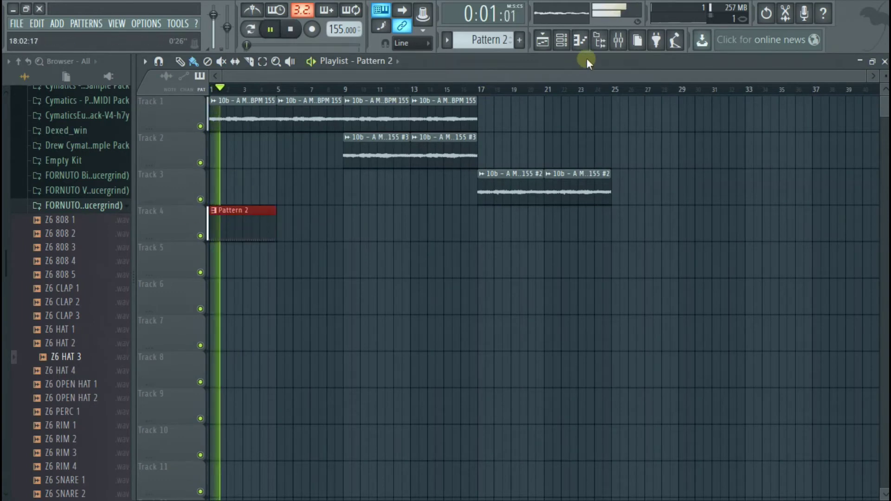
- Reopen the Z6 HAT 3 channel's hi-hat notes in the piano roll
click(563, 40)
right_click(245, 175)
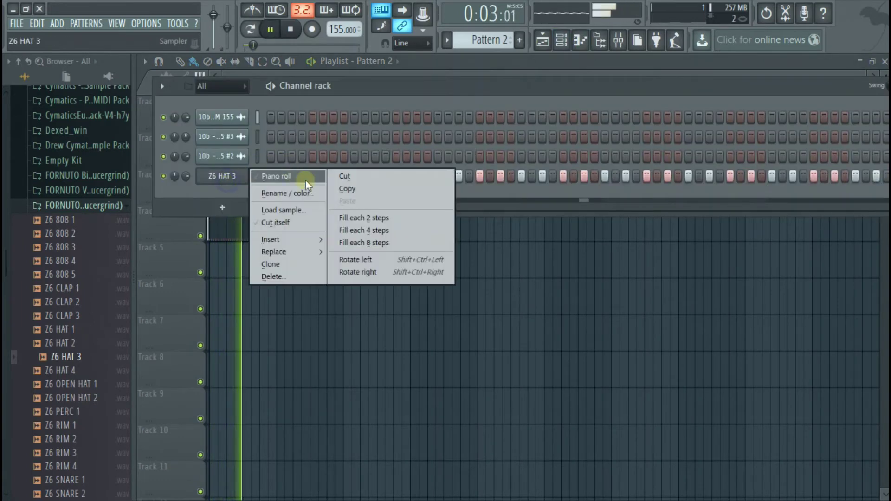
click(278, 176)
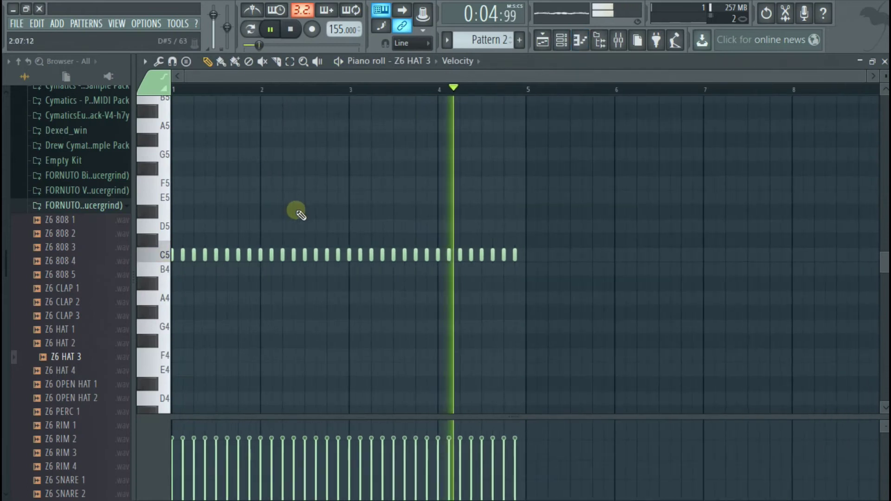
- Lengthen the C5 hat notes until they touch, duplicate the four bars into bars 5 to 8 and play them
key(space)
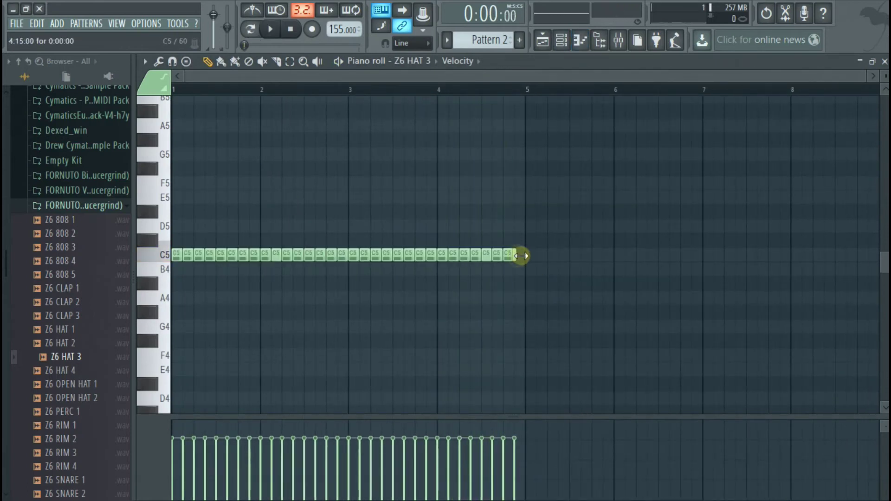
key(ctrl+b)
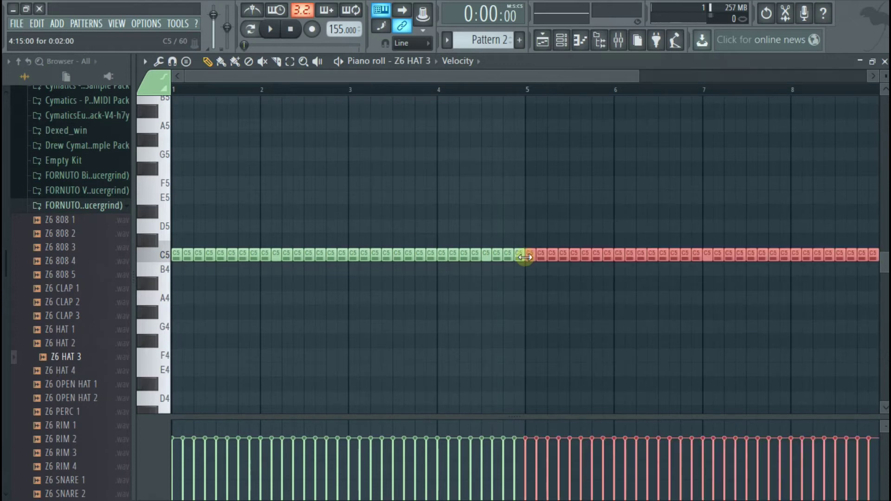
key(space)
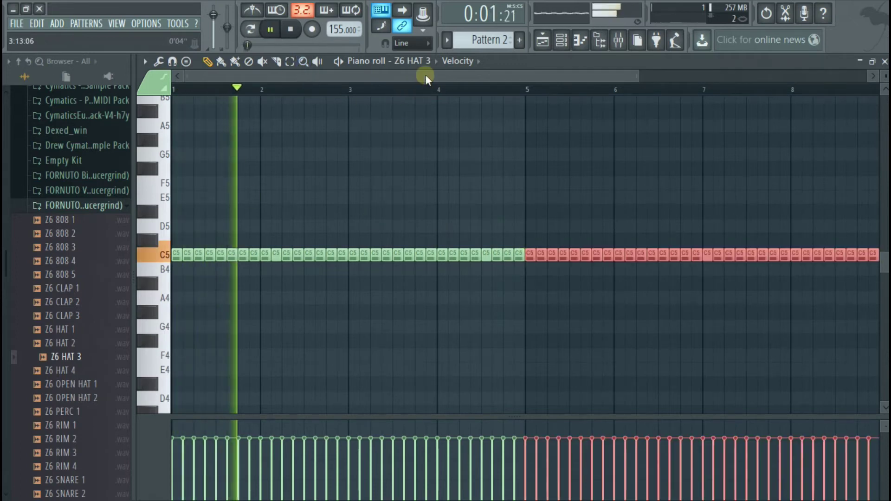
ctrl+click(528, 165)
scroll(464, 166, down, 3)
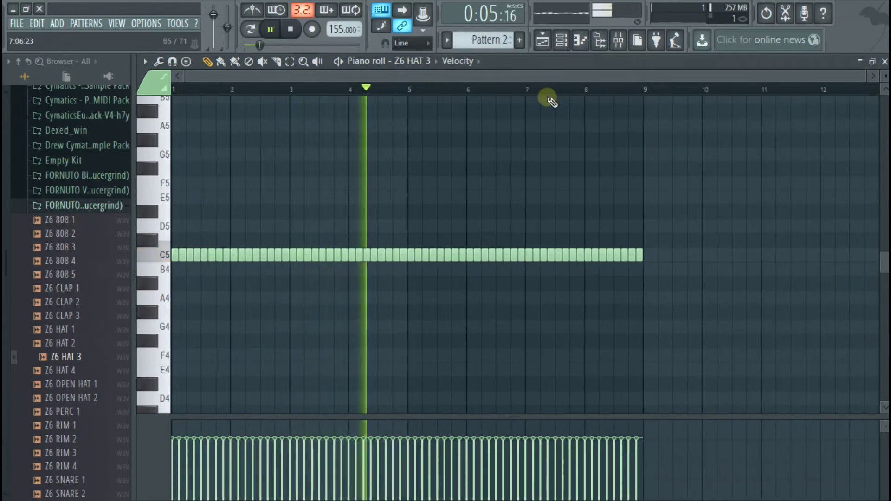
scroll(195, 157, up, 3)
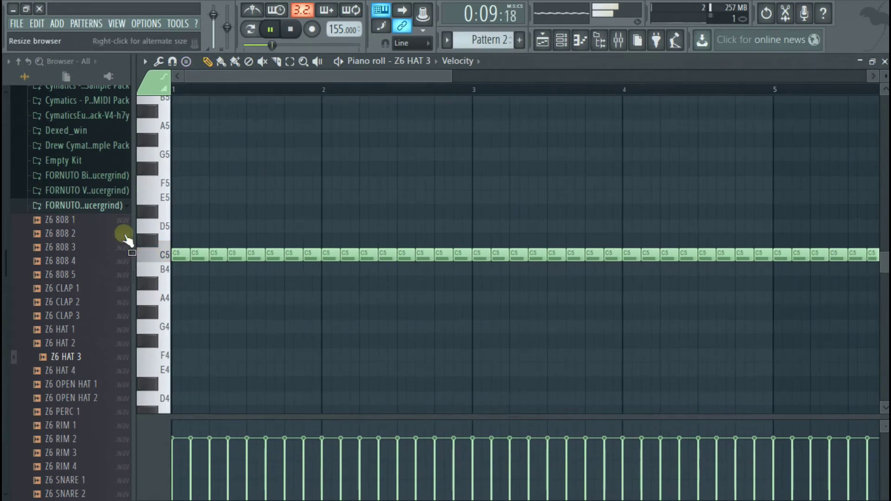
key(space)
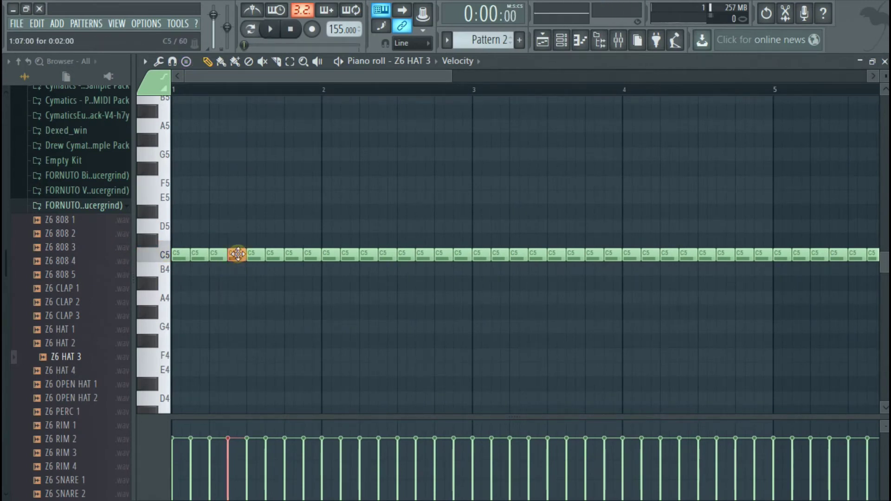
- Chop the fourth hat note of bar 1 with a time multiplier of 0.250, delete its last four slices and play the roll
key(ctrl+u)
drag(564, 329, 564, 343)
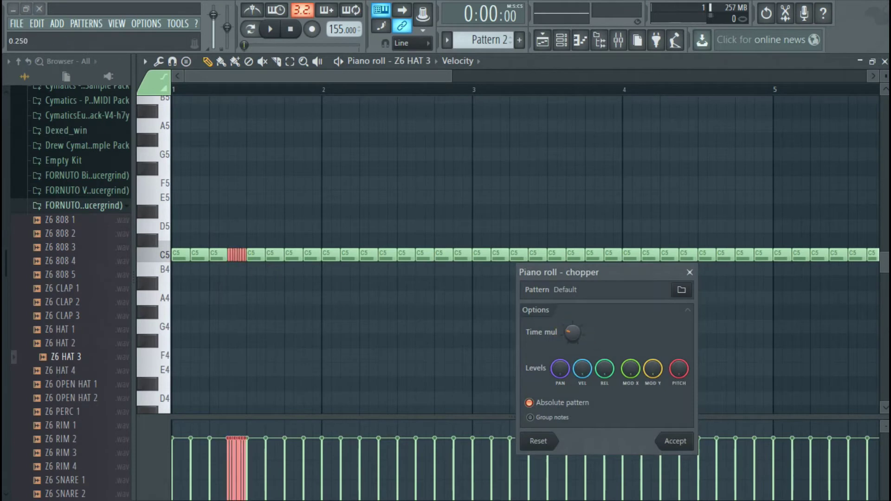
click(682, 446)
scroll(248, 259, up, 4)
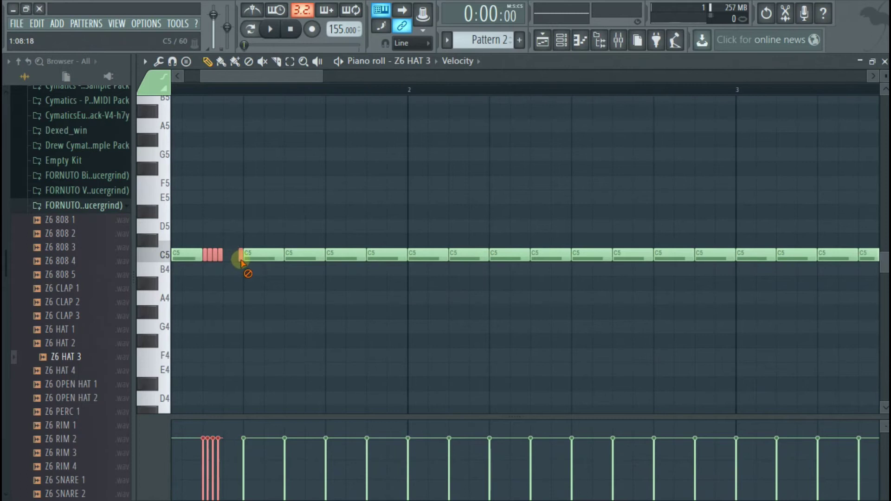
scroll(240, 259, down, 5)
key(space)
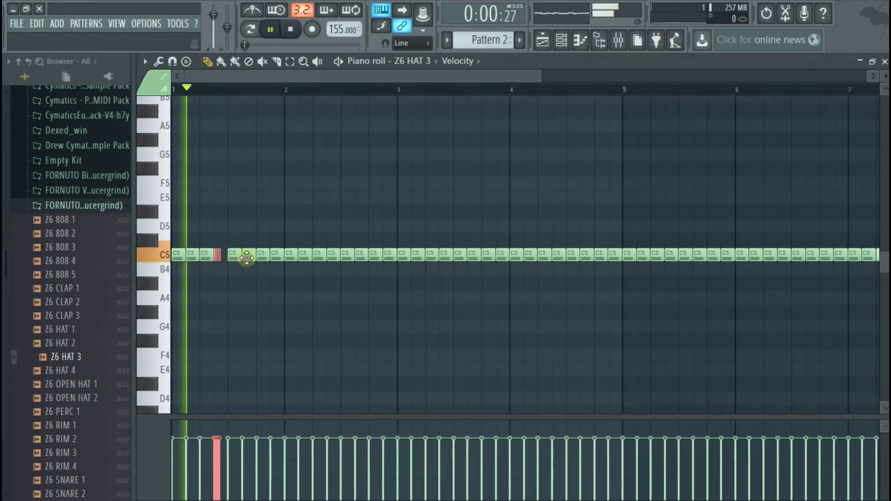
key(space)
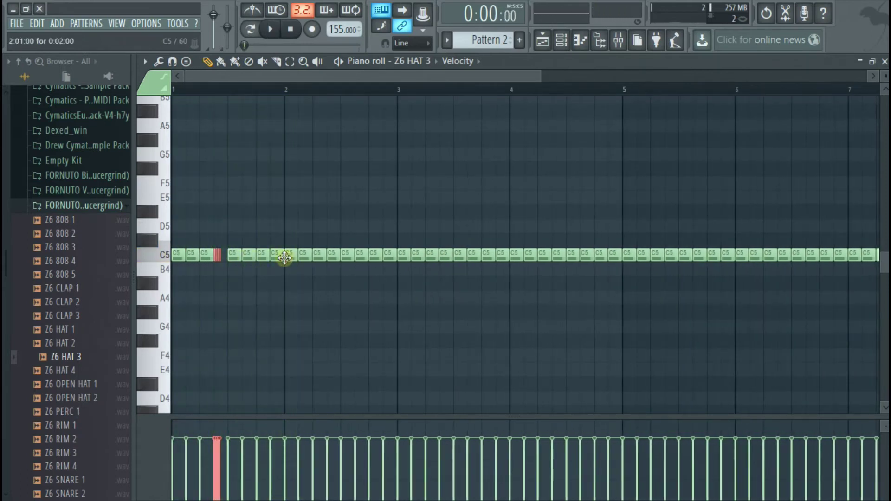
- Add G#4 hat notes on the last eighth of bar 1 and at 2:05 in bar 2
click(283, 308)
click(273, 309)
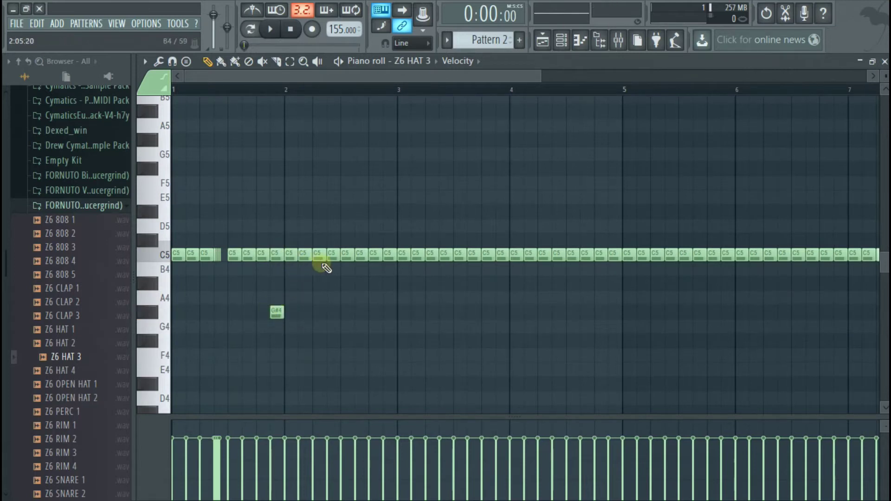
click(316, 251)
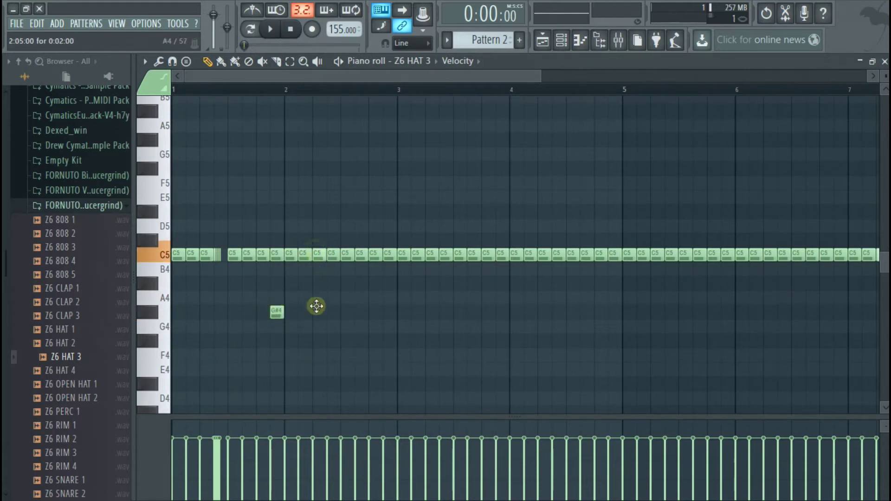
click(318, 311)
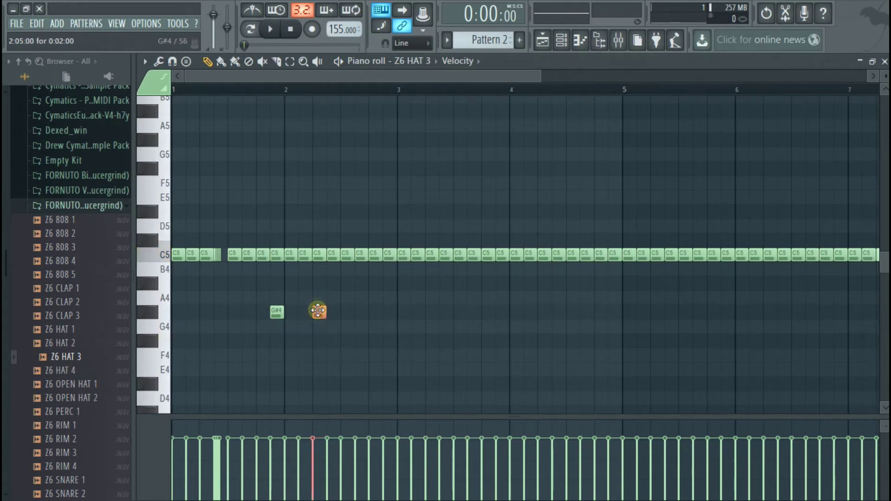
- Chop the G#4 note at 2:05 into eight slices, keep only the first, second and fifth, and play the result
key(ctrl+u)
click(675, 441)
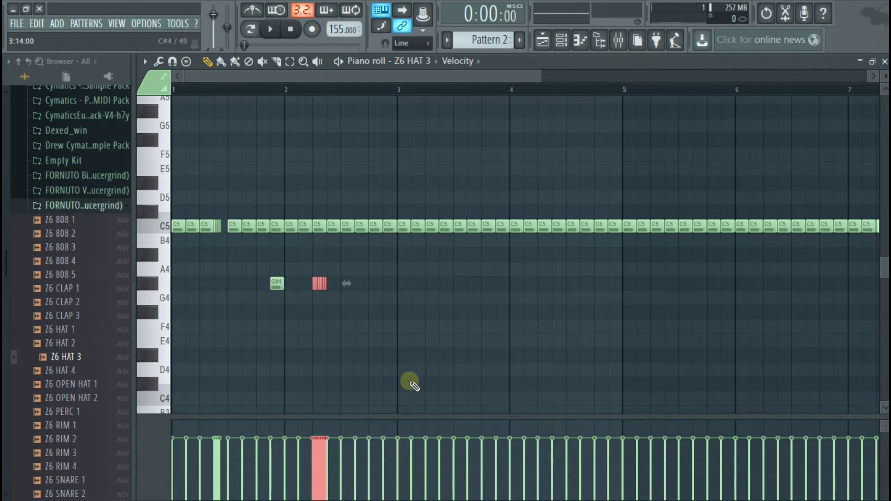
scroll(299, 283, up, 5)
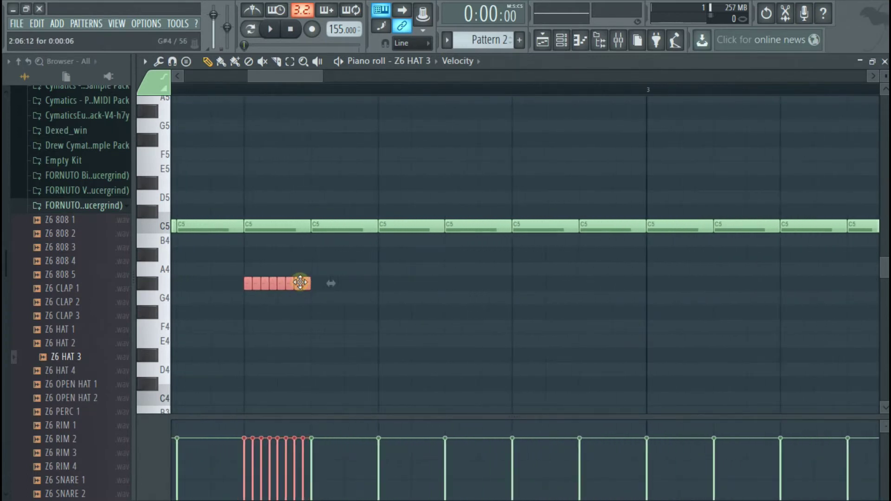
drag(310, 281, 294, 287)
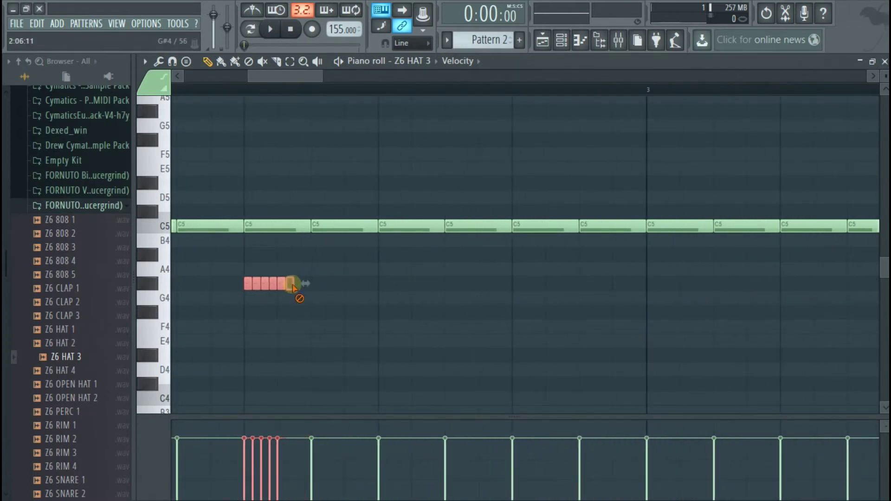
scroll(274, 291, down, 4)
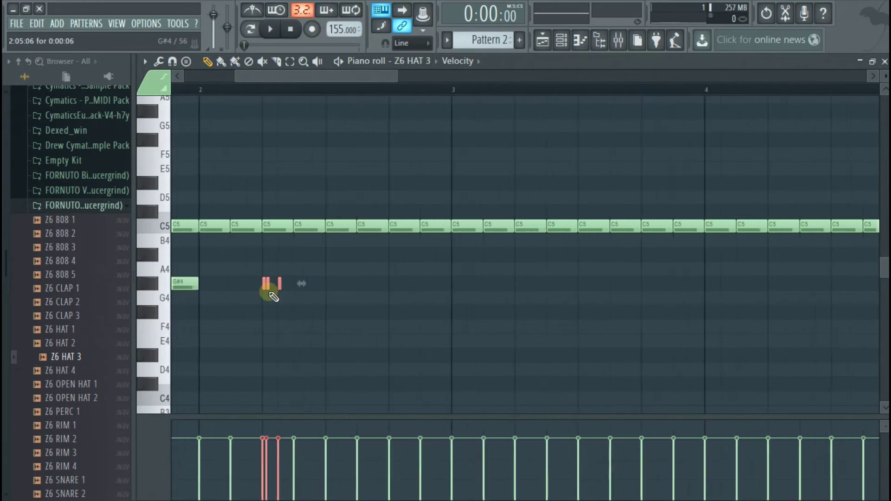
key(space)
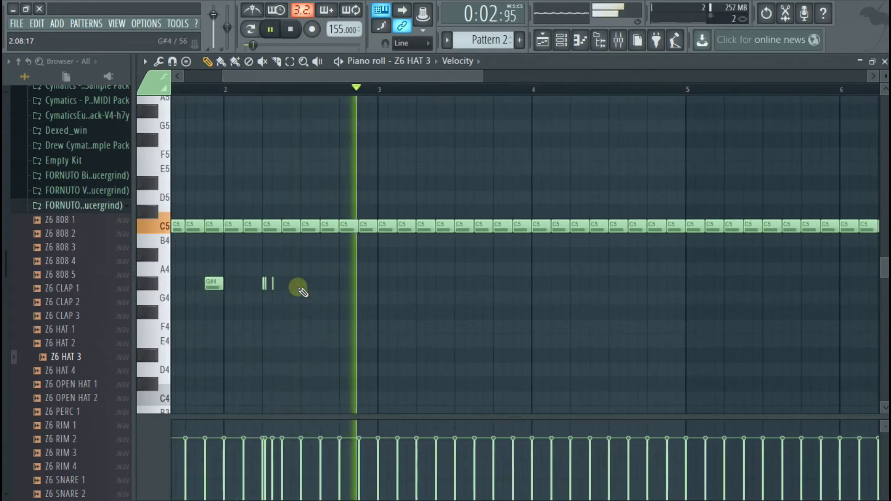
key(space)
- Add an F5 hat note at 2:11, chop it with a time multiplier of 0.500 and delete its last slice
scroll(342, 276, down, 3)
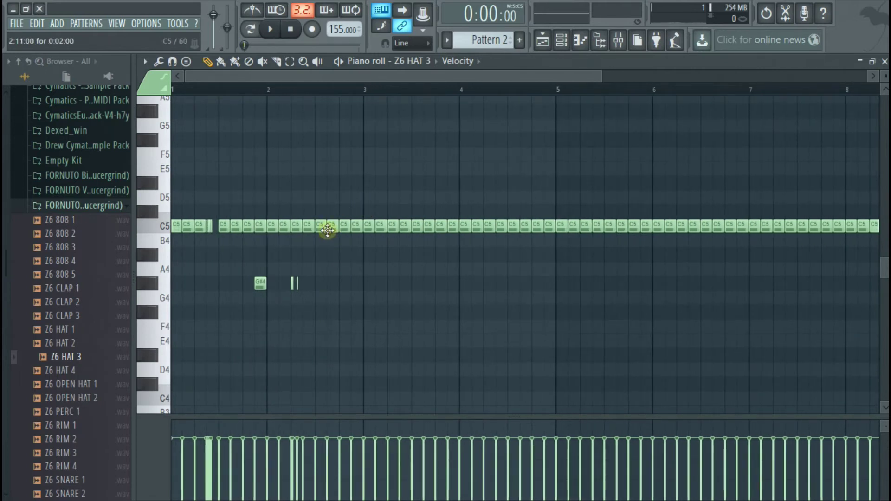
click(332, 156)
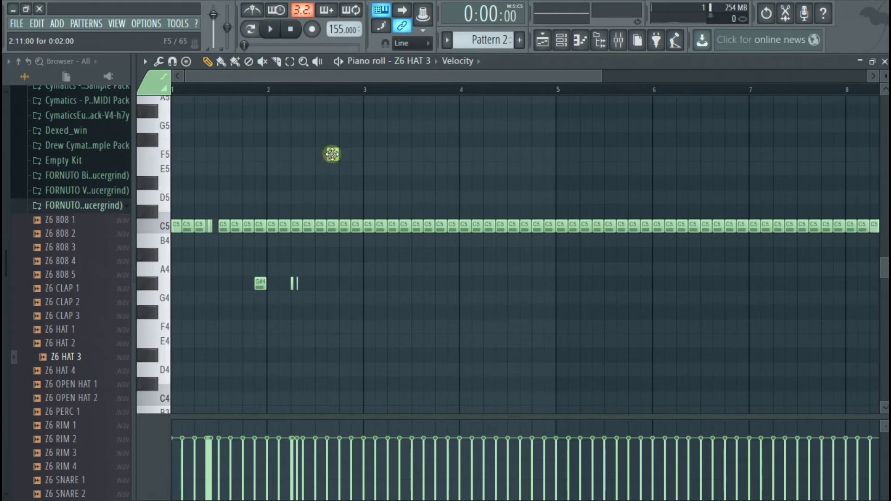
scroll(332, 154, up, 1)
key(alt+u)
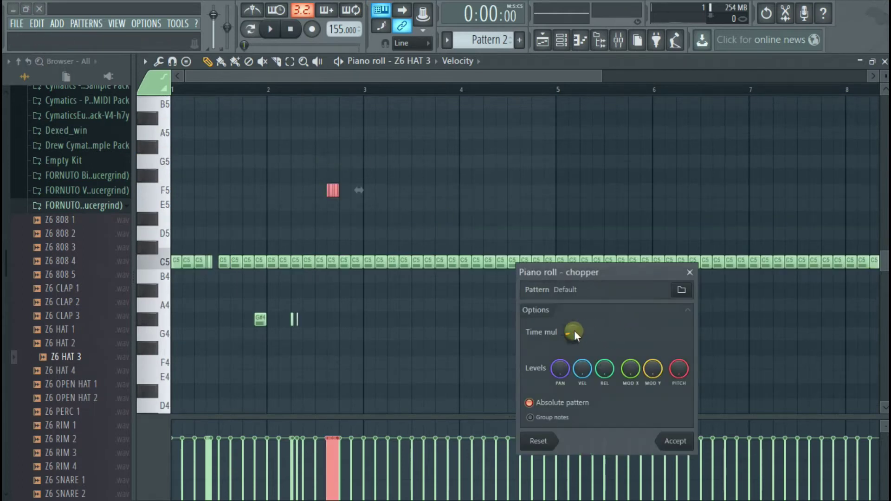
drag(573, 334, 573, 324)
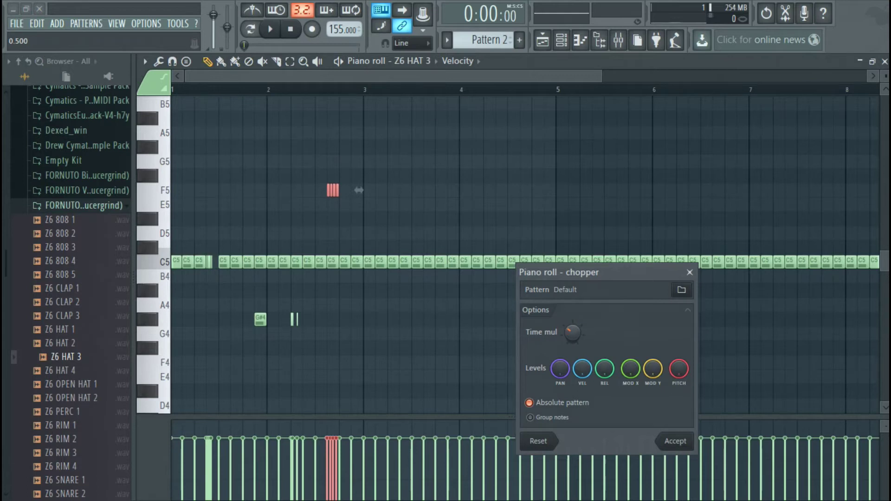
key(Return)
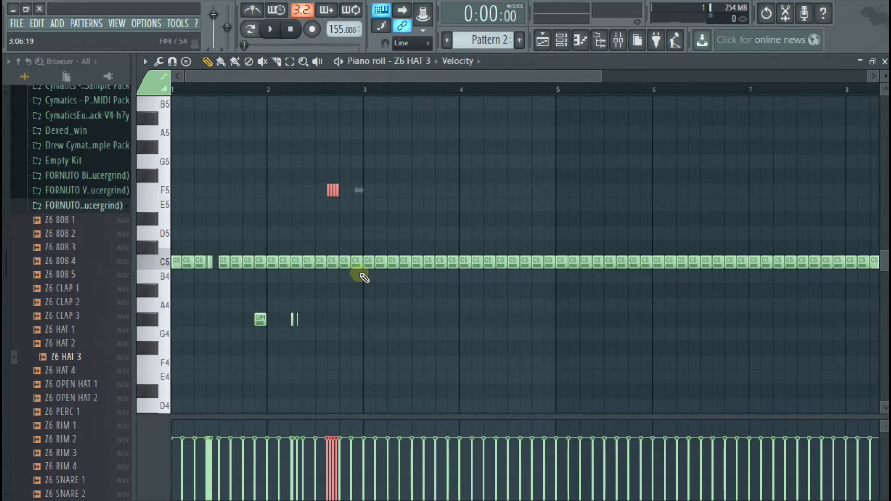
scroll(364, 277, up, 3)
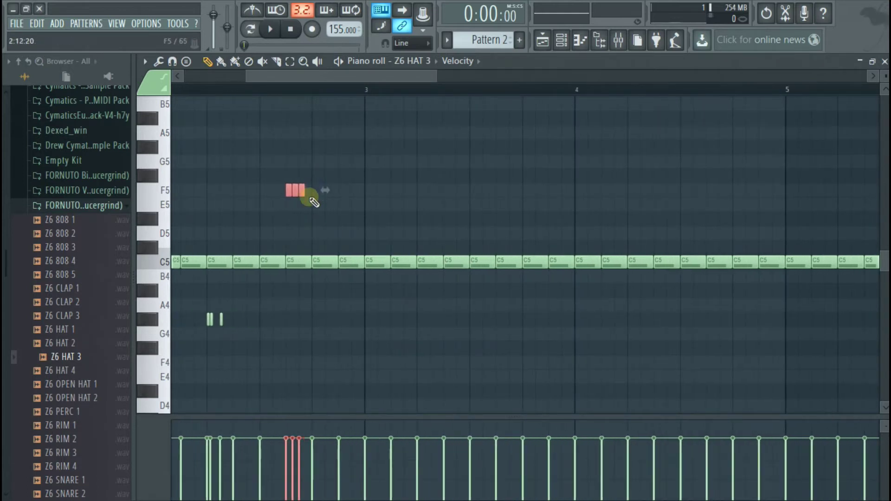
- Play the pattern, lower the three F5 slices in bar 2 to E5 and listen again
key(space)
scroll(311, 214, down, 5)
scroll(310, 215, down, 2)
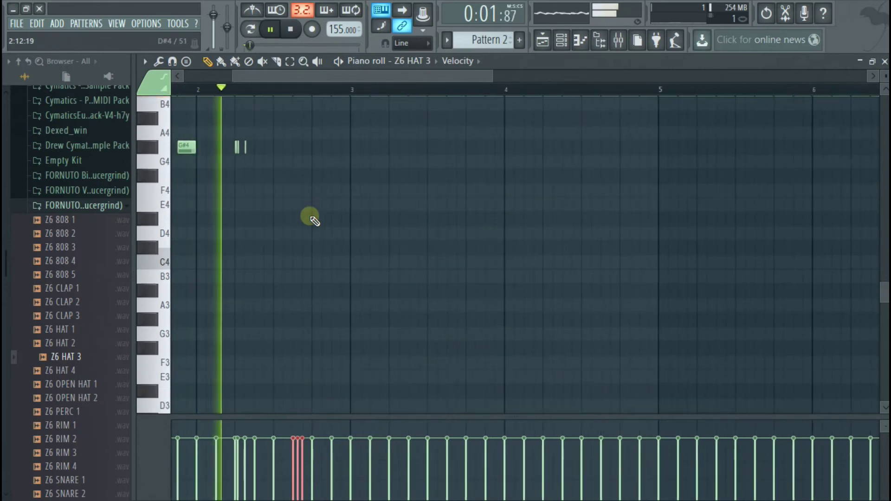
scroll(310, 218, down, 1)
scroll(308, 215, up, 4)
key(space)
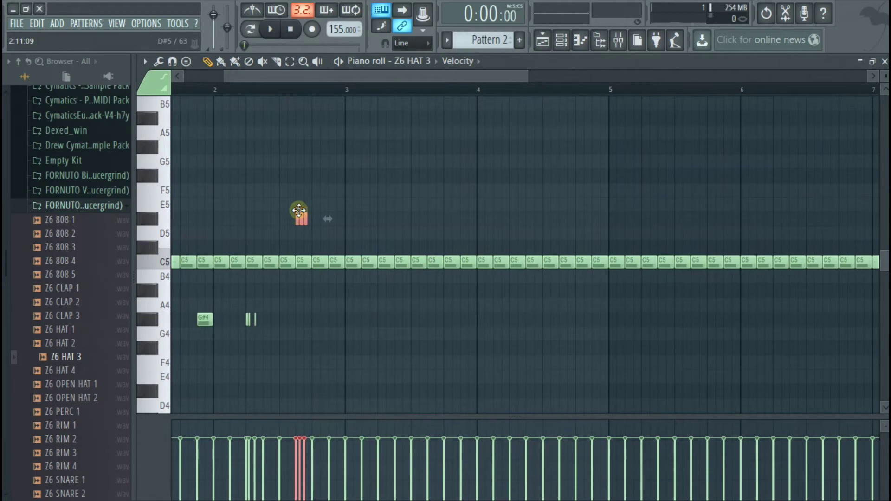
click(308, 229)
key(space)
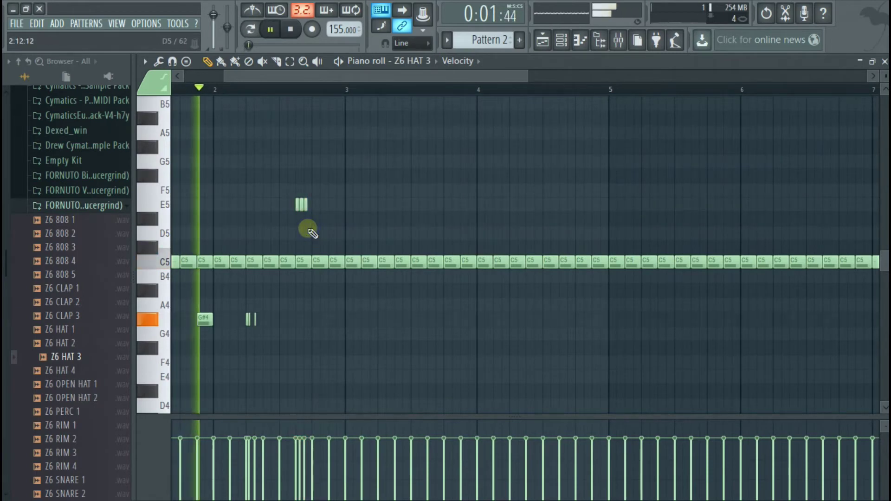
key(space)
- Add an A#4 hat note at 2:13 and chop it into two slices
drag(321, 259, 319, 282)
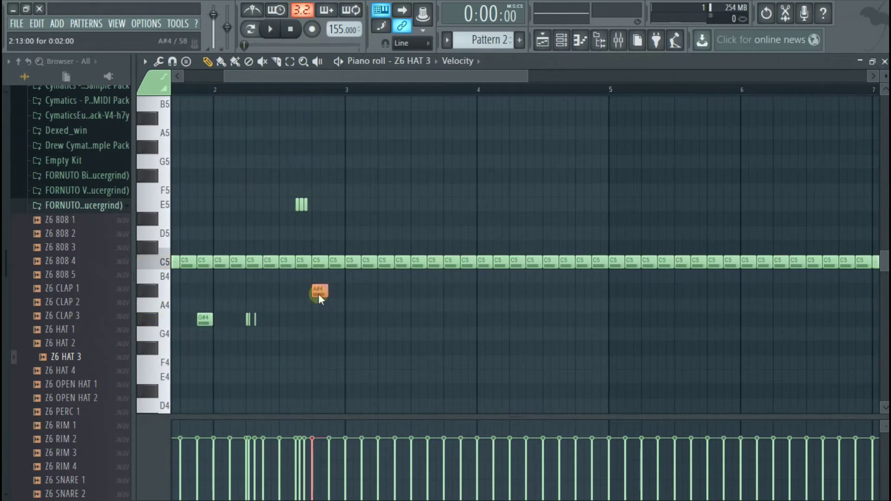
key(ctrl+u)
drag(571, 330, 571, 315)
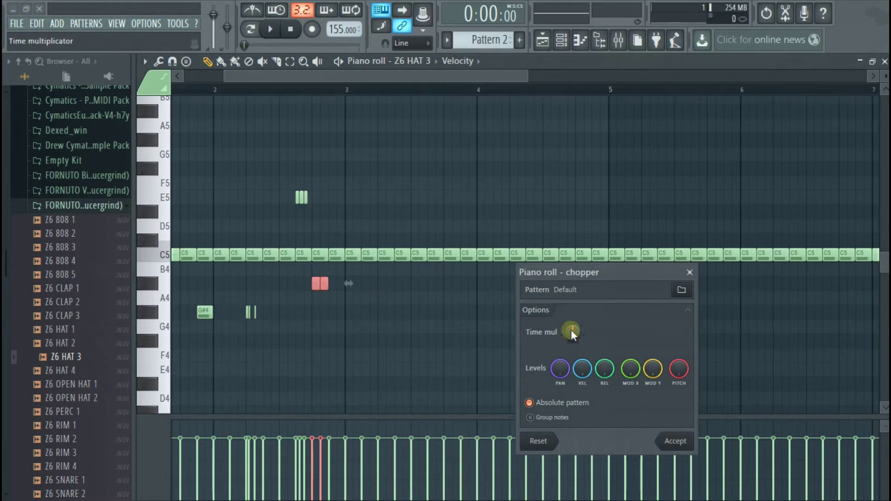
key(Return)
- Add an A#4 hat note at 2:15 and chop it into four slices
scroll(343, 287, down, 3)
drag(330, 259, 327, 283)
scroll(328, 283, up, 5)
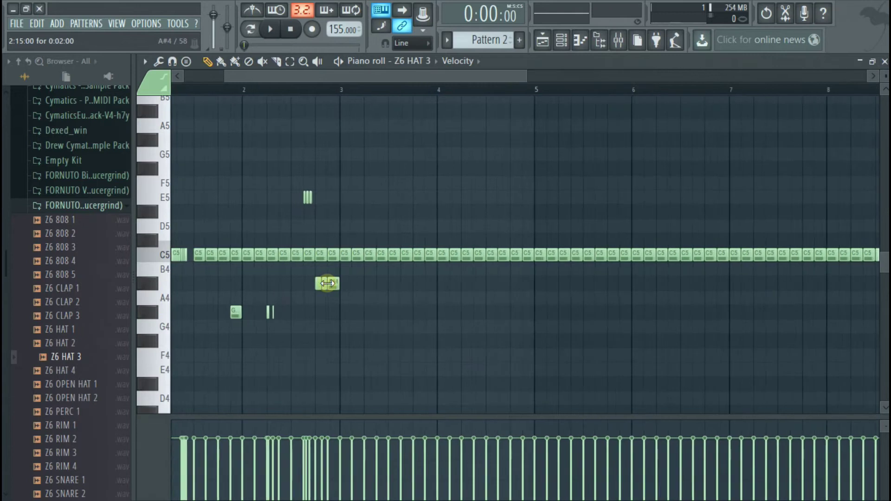
key(alt+u)
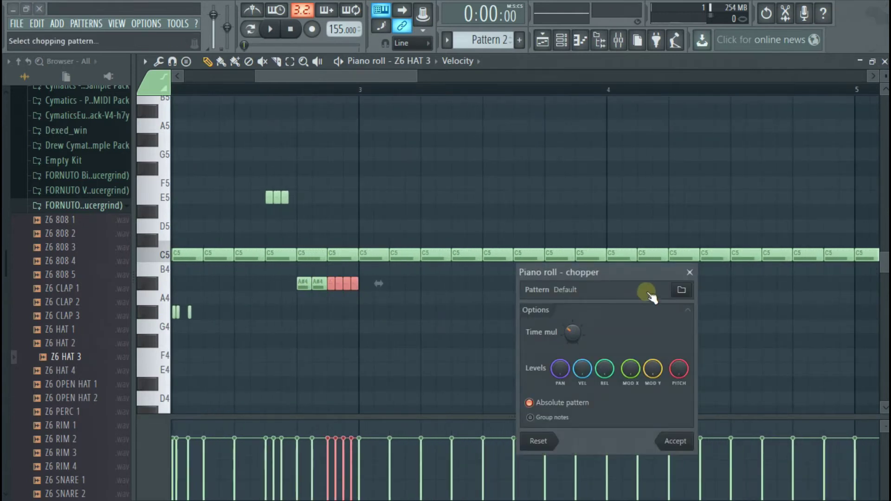
click(687, 439)
click(333, 280)
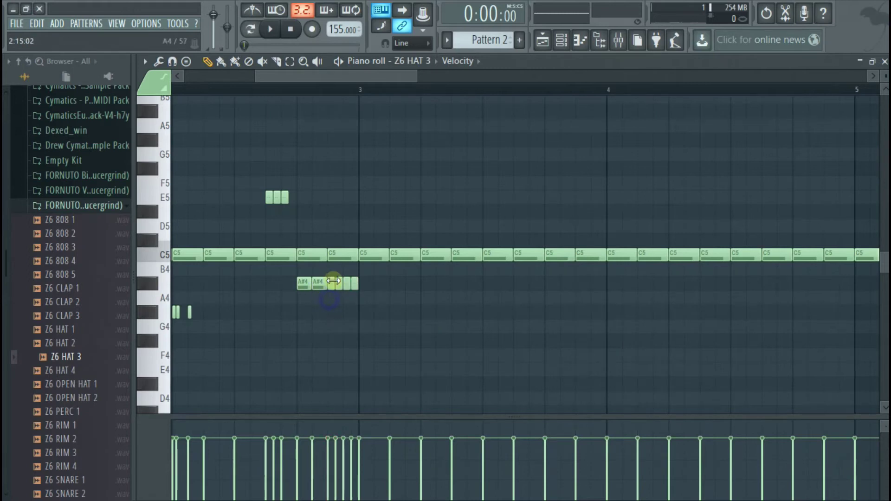
- Lower the last three A#4 hat slices in bar 2 to A4, G#4 and G4, and play the pattern
drag(337, 286, 347, 314)
drag(353, 281, 352, 325)
key(space)
scroll(338, 266, down, 2)
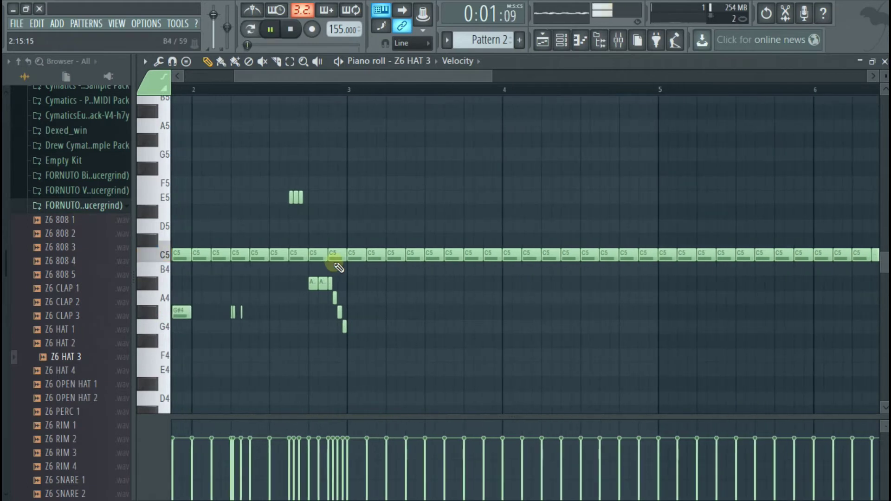
scroll(338, 260, down, 3)
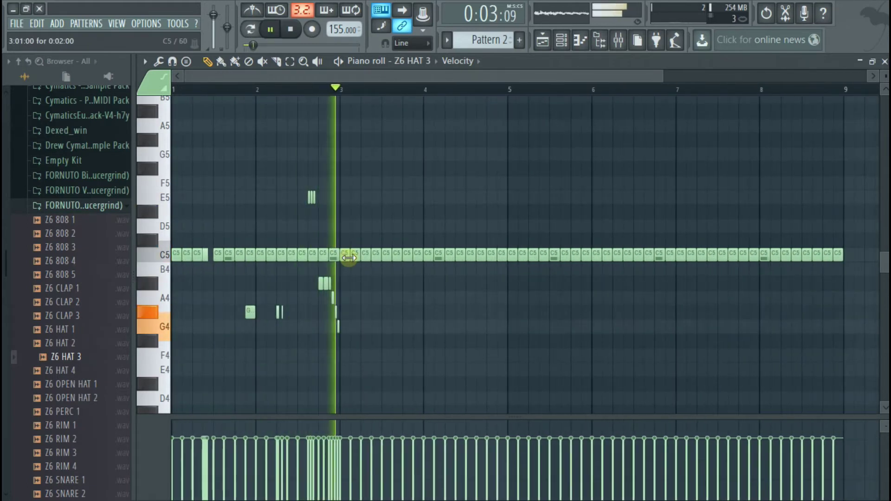
scroll(348, 258, down, 2)
key(space)
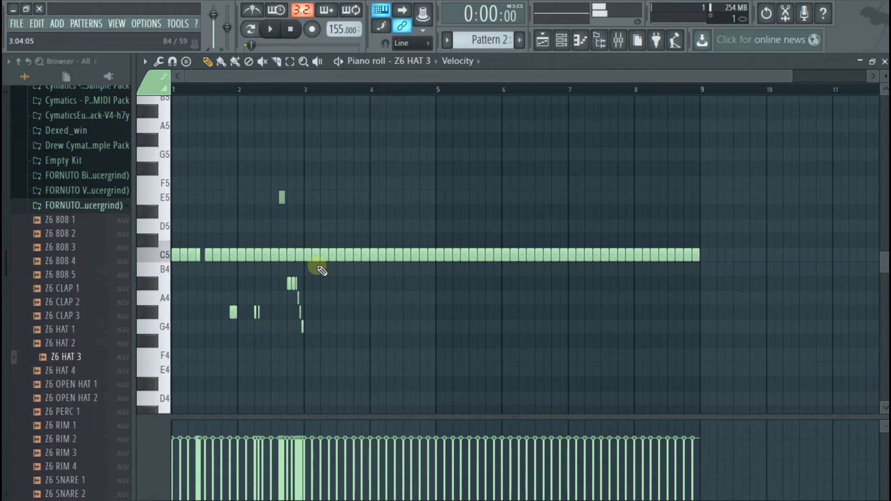
- Delete the C5 hat notes in bars 3 to 8 and duplicate the first two bars three times to fill eight bars
drag(318, 257, 700, 272)
key(Delete)
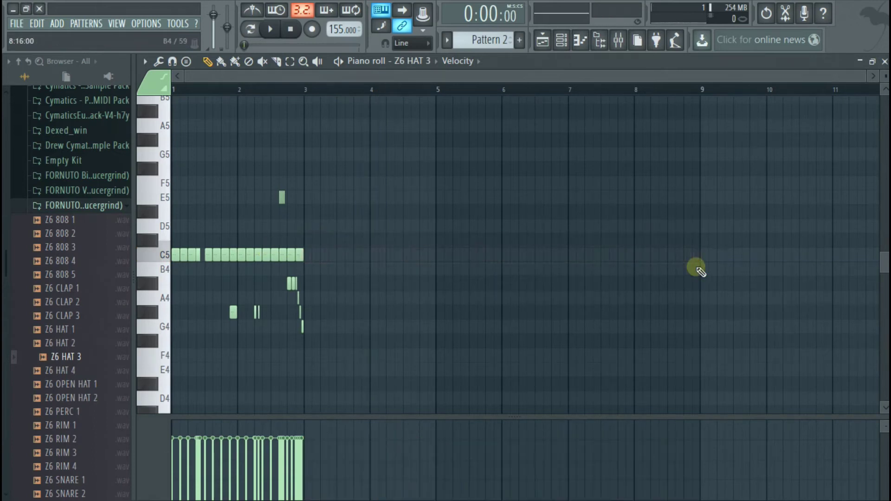
key(ctrl+b)
key(ctrl+b)
key(ctrl+b)
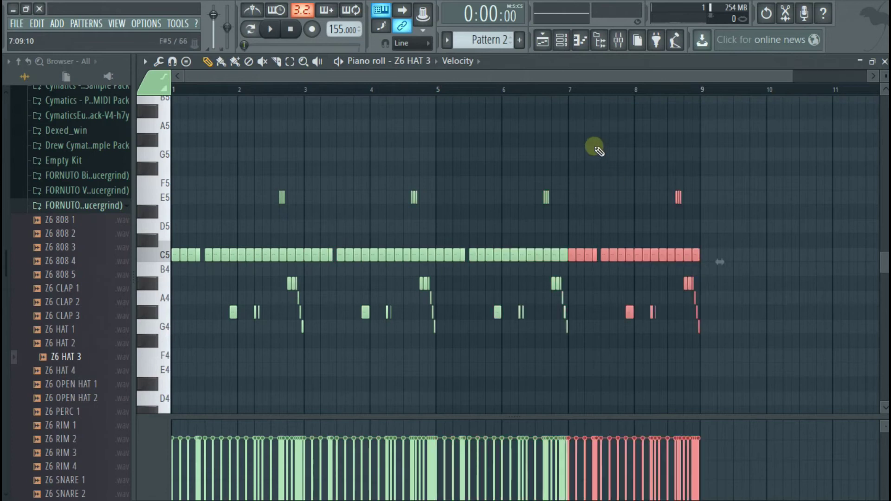
click(597, 148)
key(Escape)
- Play the pattern and audition the Z6 CLAP 2 sample over it
key(space)
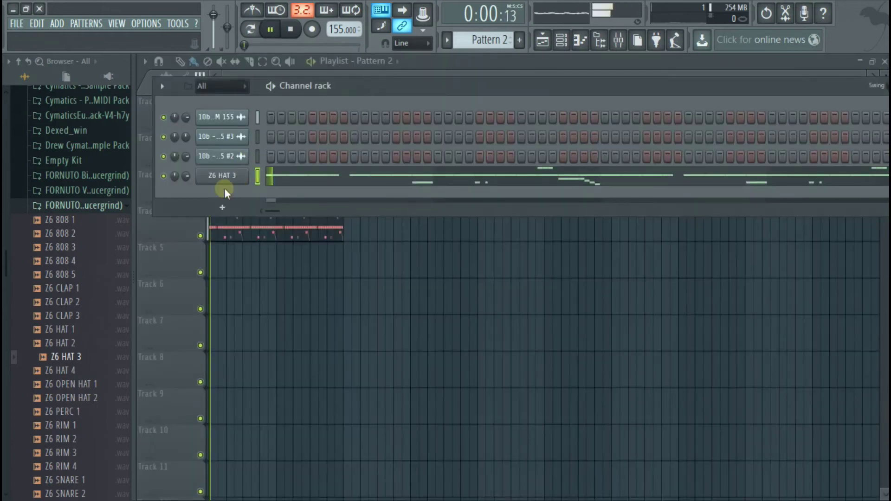
click(70, 329)
click(76, 303)
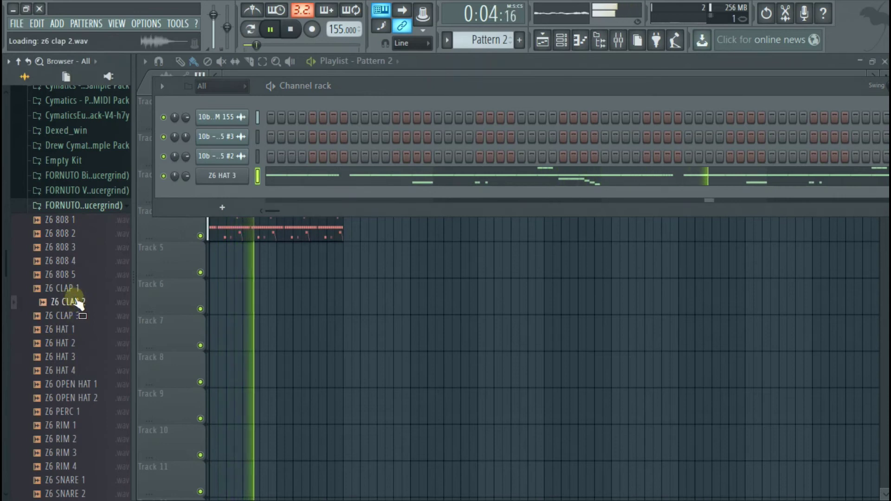
- Load {CLAP} (6) from the CLAPS folder of the BroBeatz Gunna Mini Kit as a new channel
click(82, 206)
scroll(86, 260, up, 4)
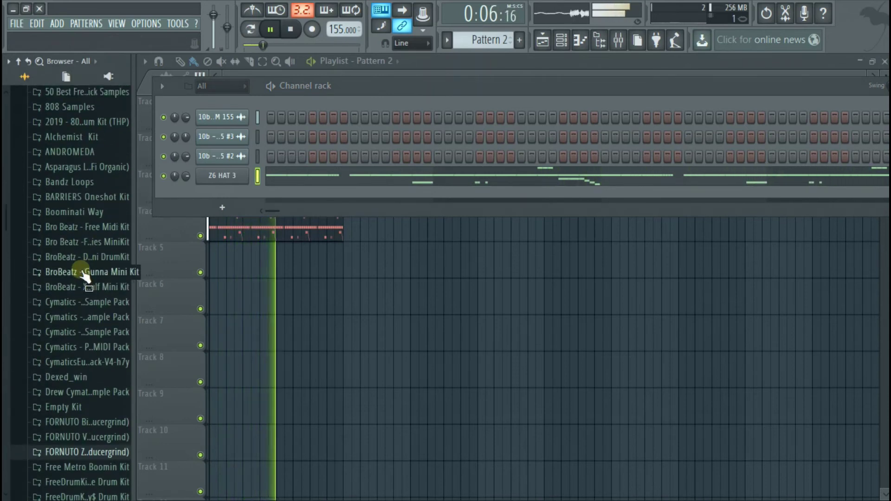
click(86, 268)
scroll(81, 214, down, 2)
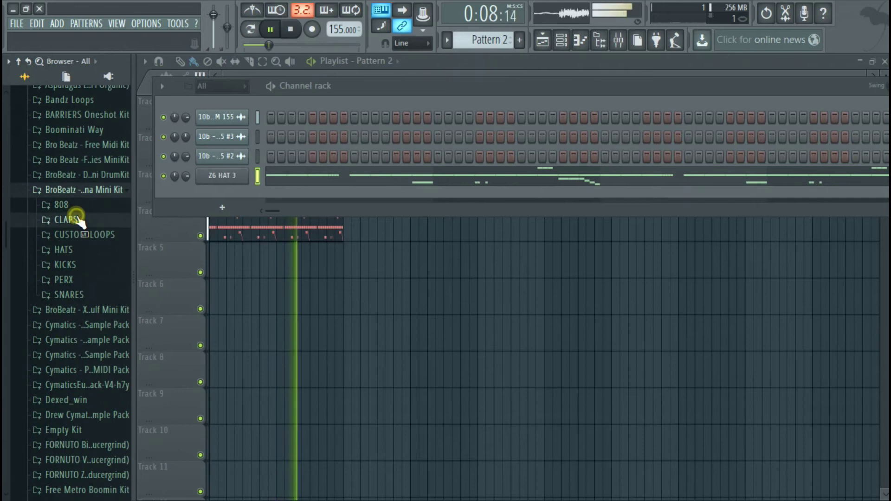
click(80, 217)
click(95, 288)
key(space)
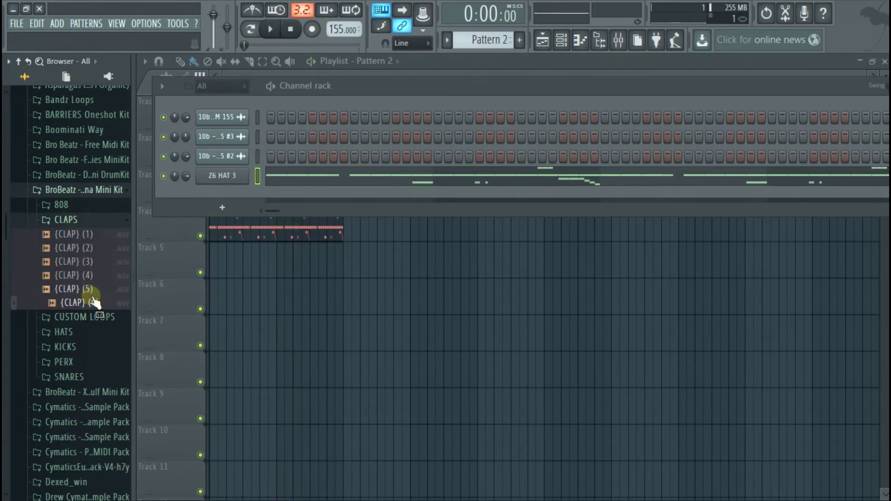
drag(94, 302, 236, 199)
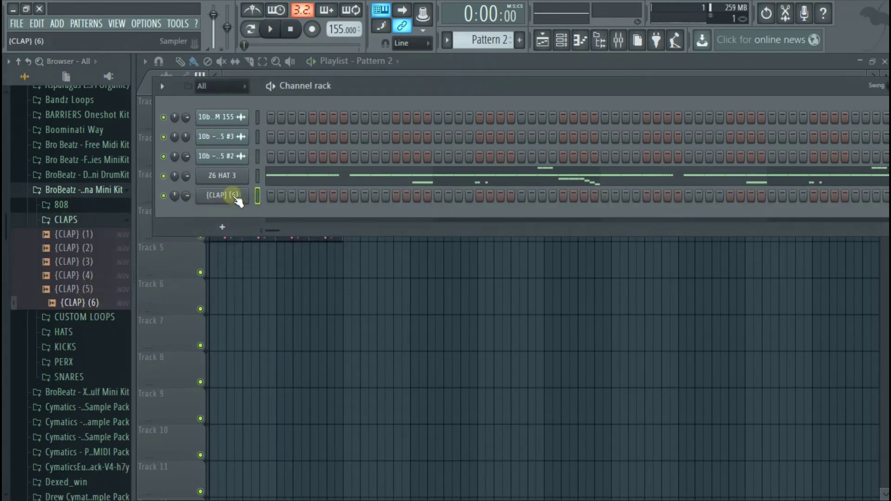
click(100, 219)
click(100, 176)
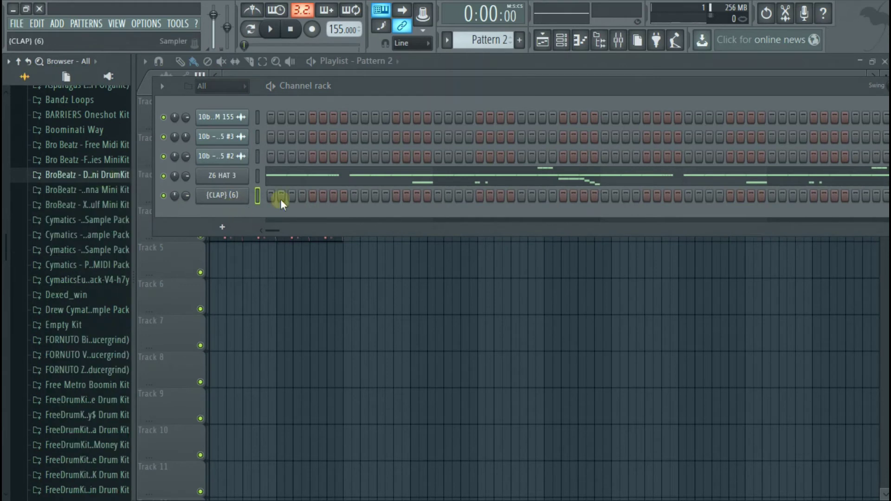
- Program the clap on steps 9, 25, 41 and 57 while the pattern plays
click(355, 196)
key(space)
click(520, 195)
click(689, 195)
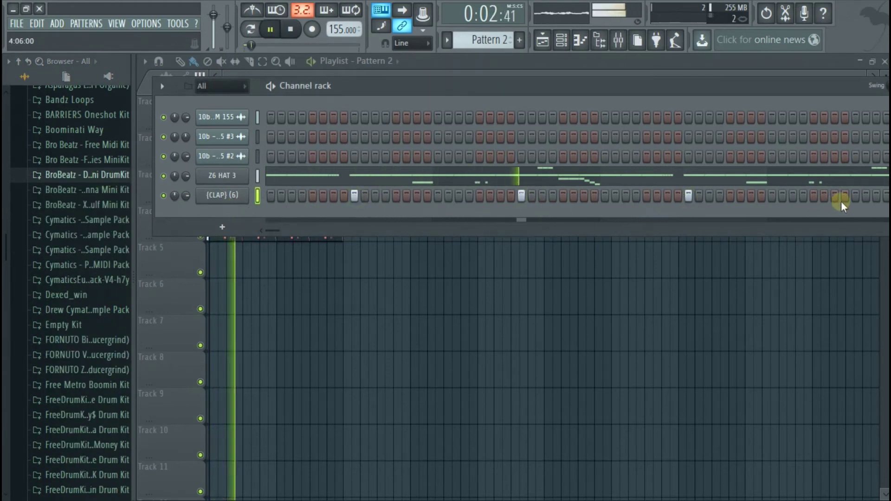
click(855, 196)
- Duplicate the four clap notes in the piano roll so the copies fall in bars 5 to 8
right_click(216, 195)
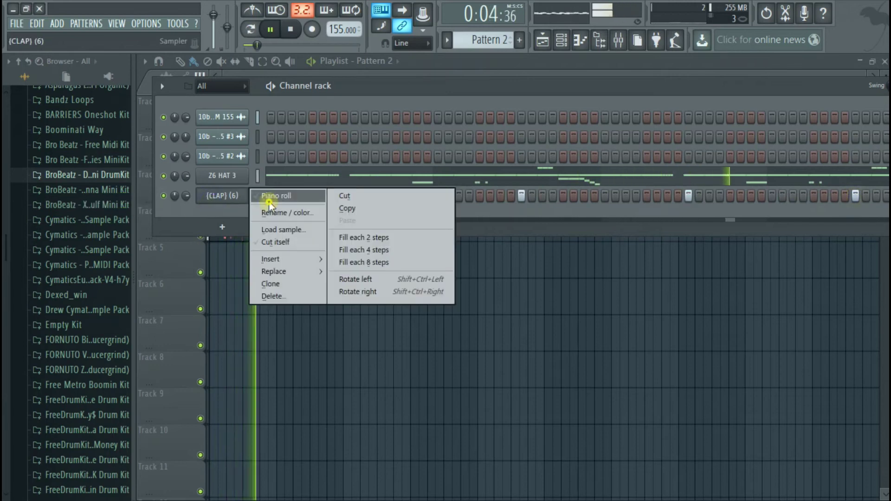
click(229, 202)
mouse_move(397, 253)
mouse_down()
mouse_move(182, 257)
mouse_move(408, 242)
mouse_up()
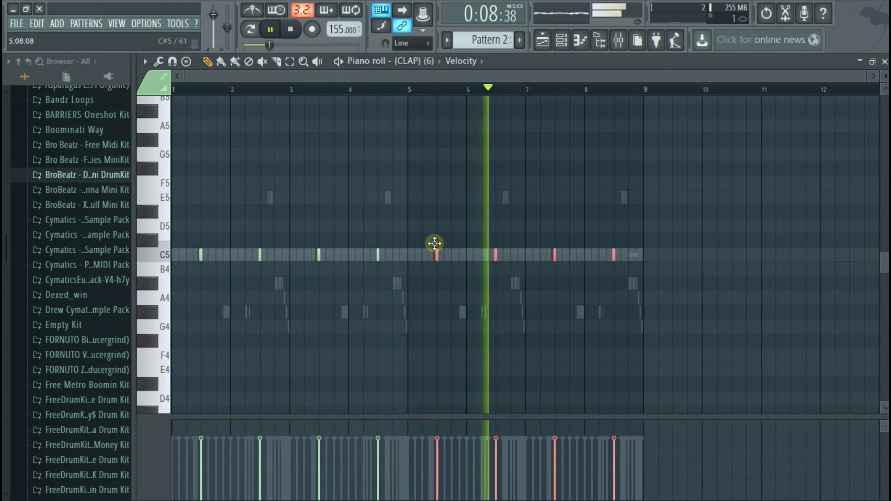
key(F7)
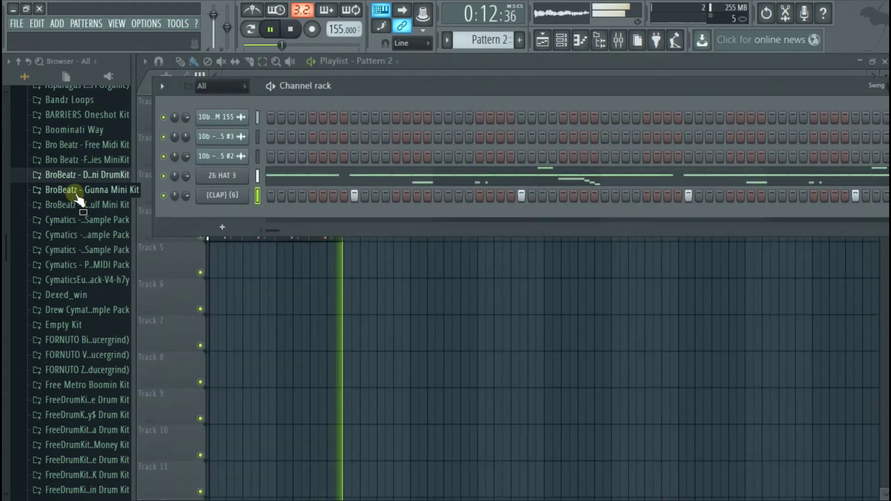
key(space)
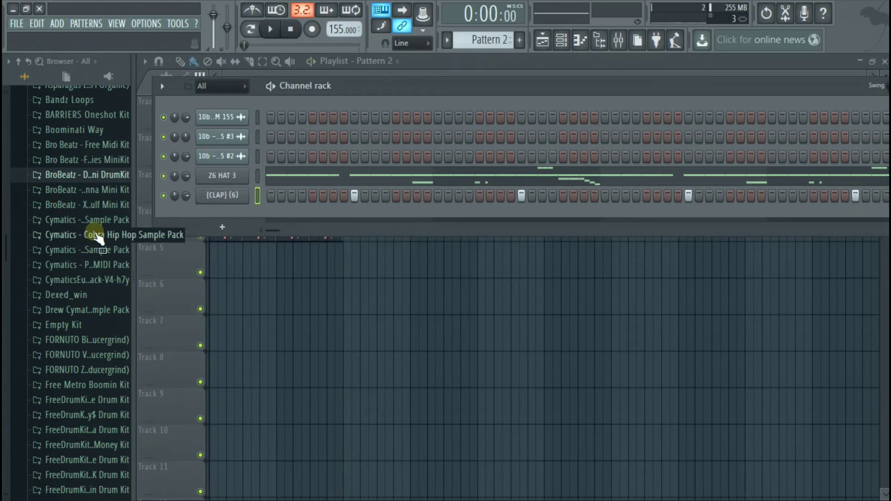
- Load Z6 808 5 from the FORNUTO Zone 6 Drum Kit as a new channel and set it to cut itself
scroll(96, 236, down, 5)
click(93, 126)
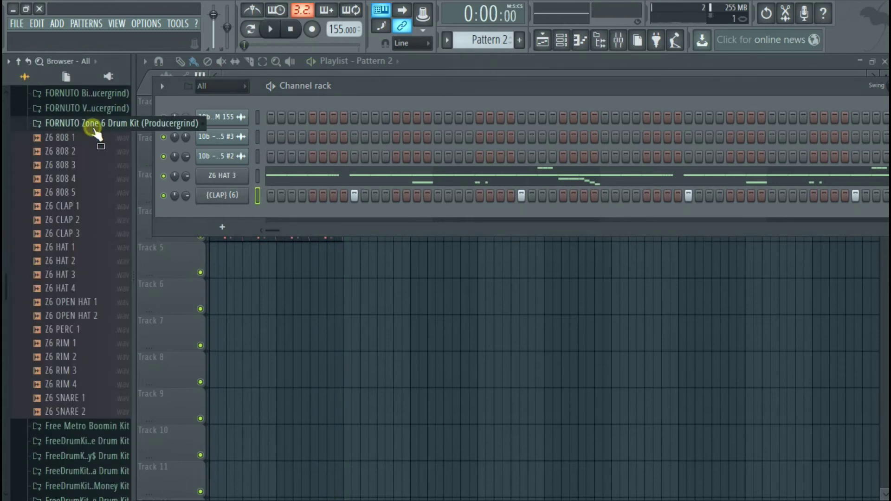
drag(250, 225, 230, 208)
click(89, 123)
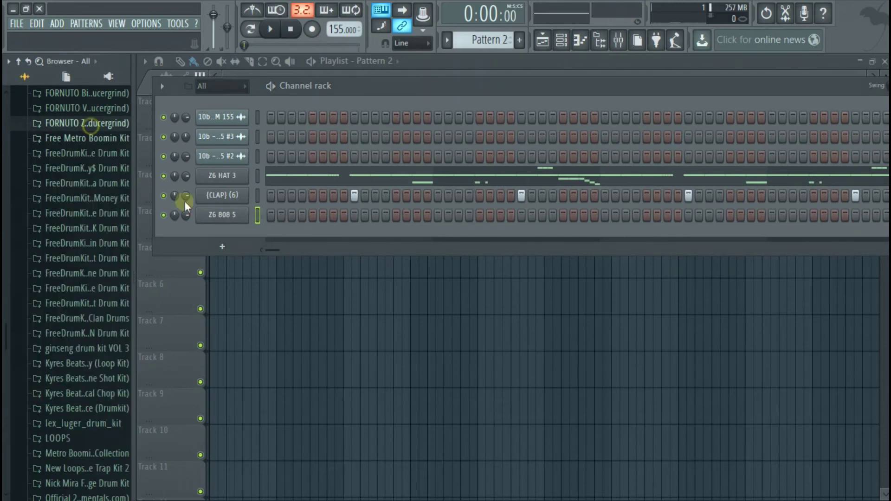
right_click(217, 219)
click(282, 263)
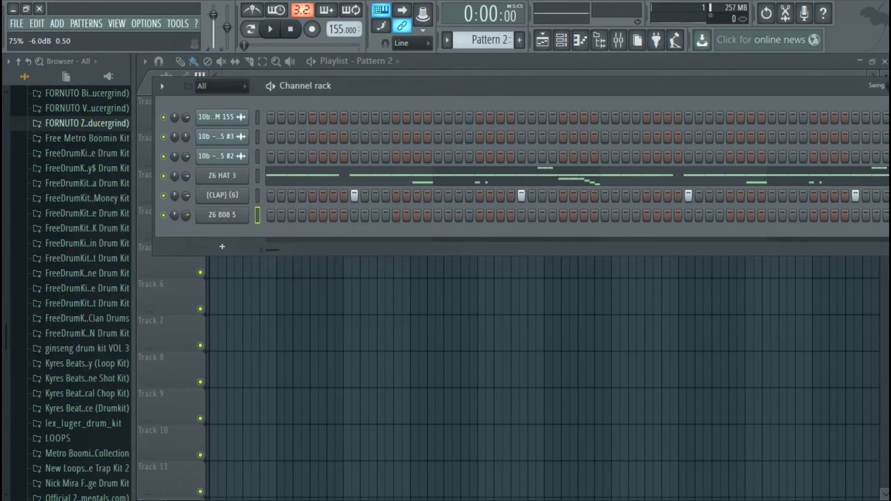
- In the 808's piano roll, place A5 notes at 1:01 and 1:13 and F5 notes at 2:05 and 2:11, and play them
right_click(226, 217)
click(274, 217)
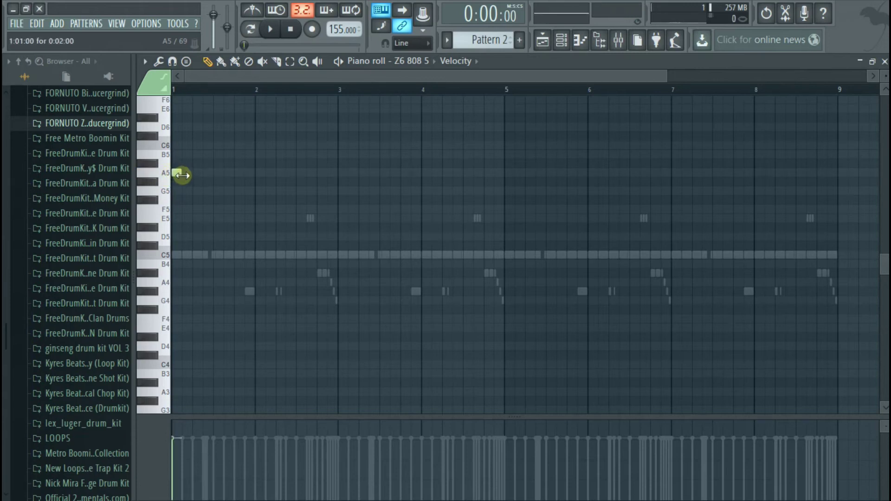
scroll(182, 175, up, 3)
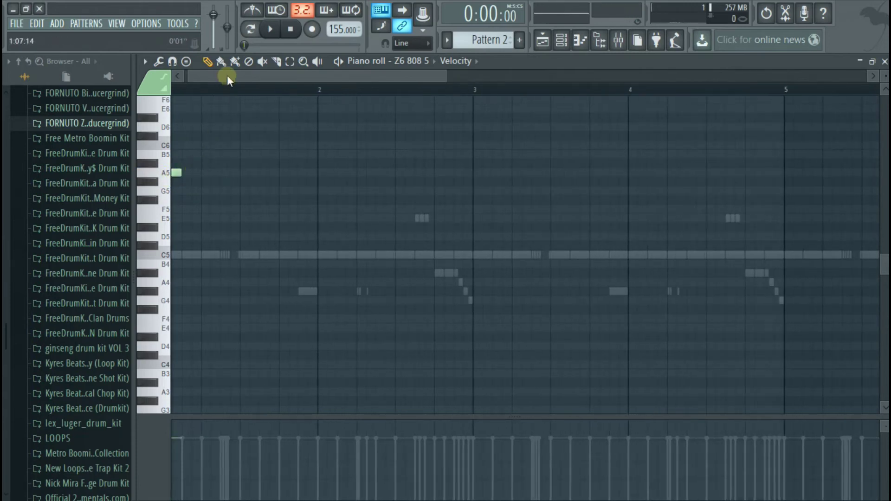
drag(227, 78, 224, 79)
key(space)
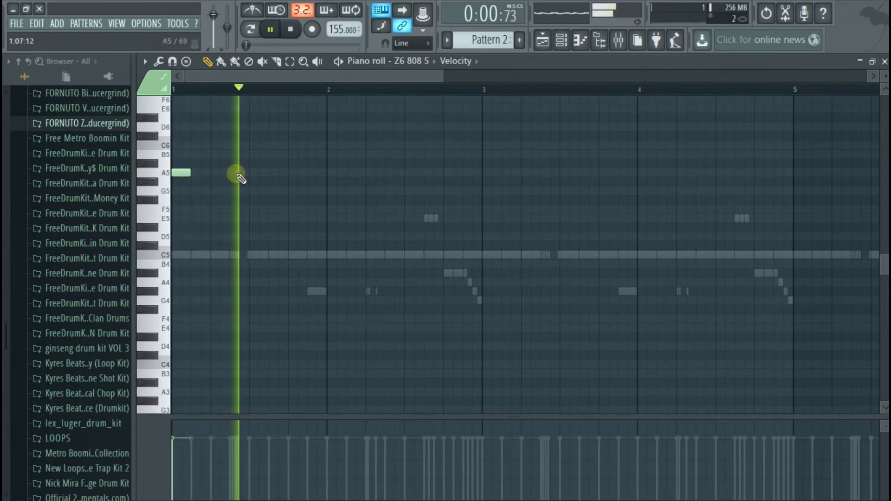
click(290, 172)
key(space)
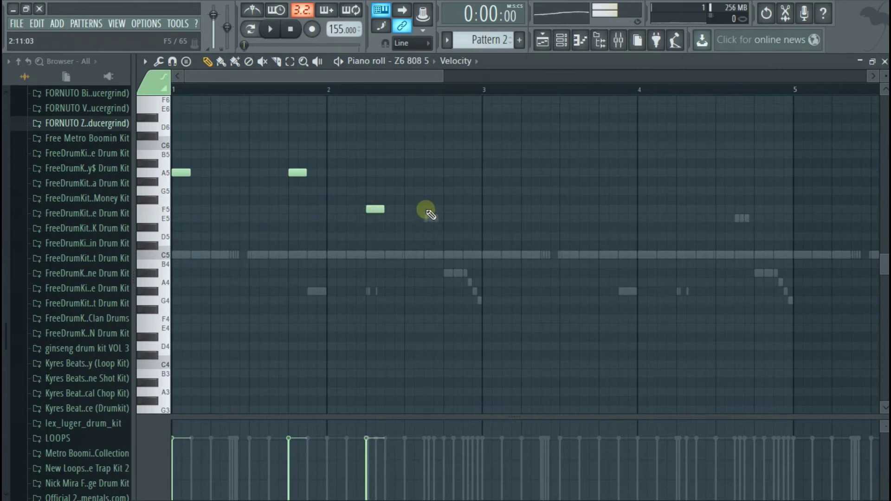
key(space)
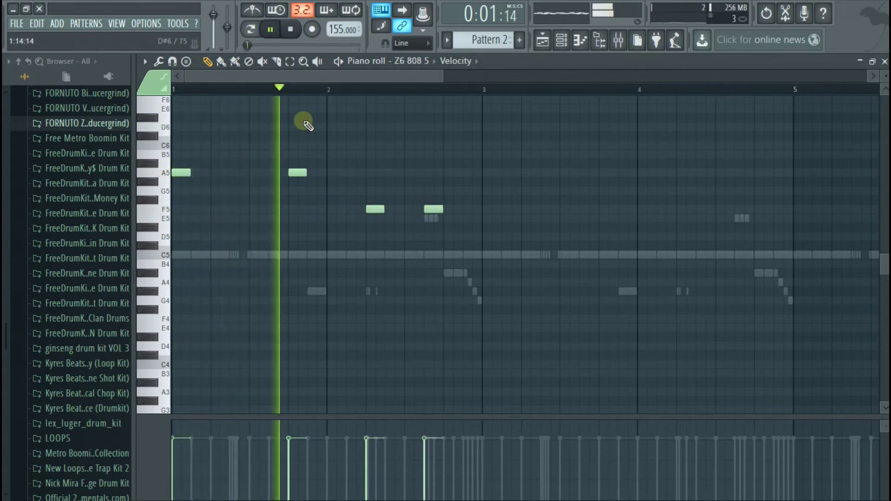
- Add 808 notes on D5 at 3:01 and 3:13 and on G5 at 4:03, 4:05 and 4:11, checking them in playback
scroll(312, 129, down, 2)
key(space)
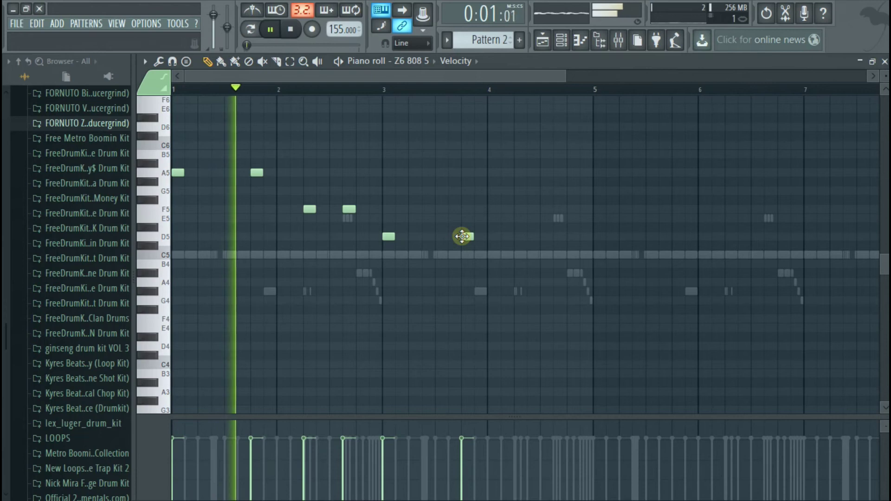
click(525, 191)
key(space)
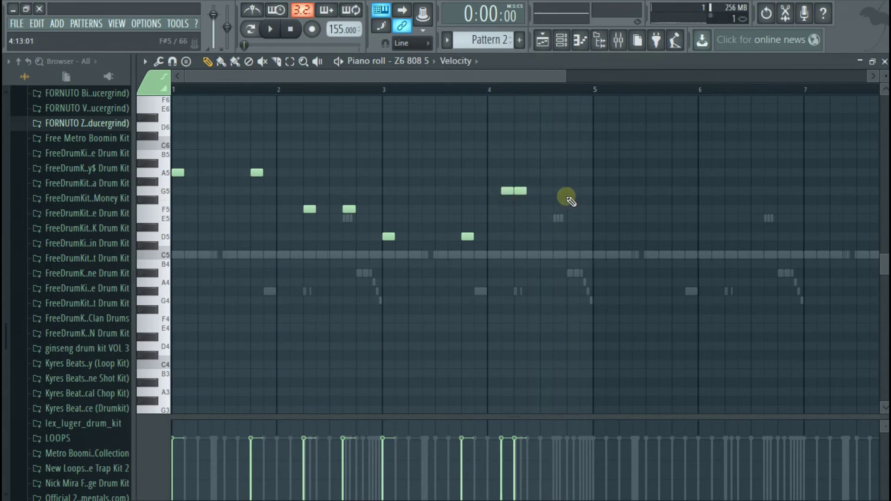
key(space)
scroll(556, 191, down, 3)
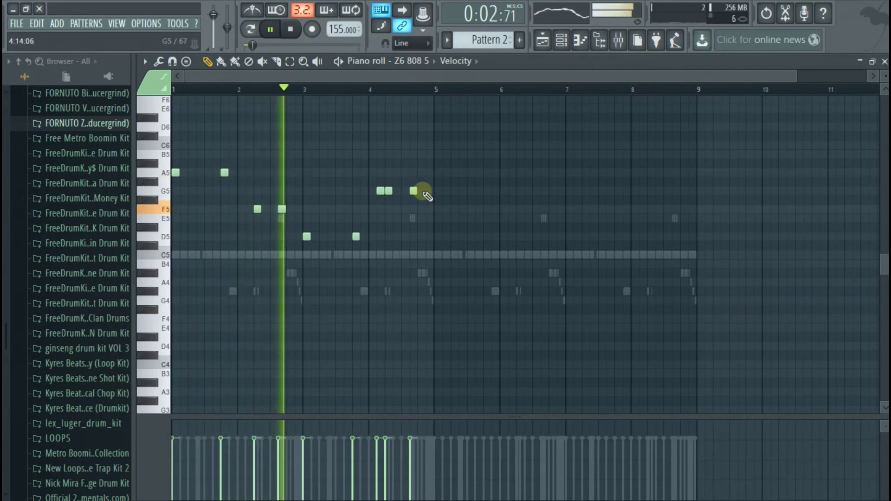
- Duplicate the four-bar 808 line and move the copy so it starts at bar 5
key(ctrl+b)
ctrl+scroll(441, 209, up, 2)
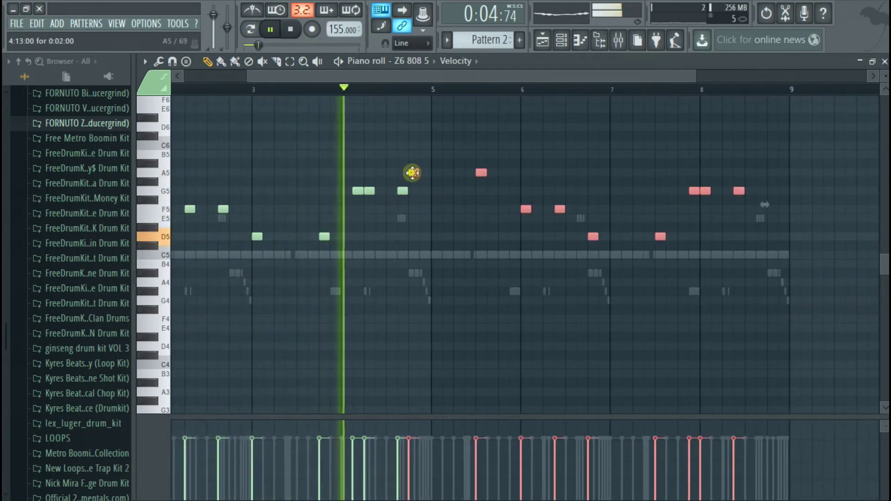
drag(412, 172, 433, 172)
ctrl+scroll(474, 223, down, 2)
alt+scroll(513, 264, up, 2)
ctrl+scroll(558, 222, up, 2)
ctrl+scroll(640, 231, down, 1)
- Raise the first G5 808 note in bar 8 by an octave to G6, then close the piano roll and stop playback
click(673, 233)
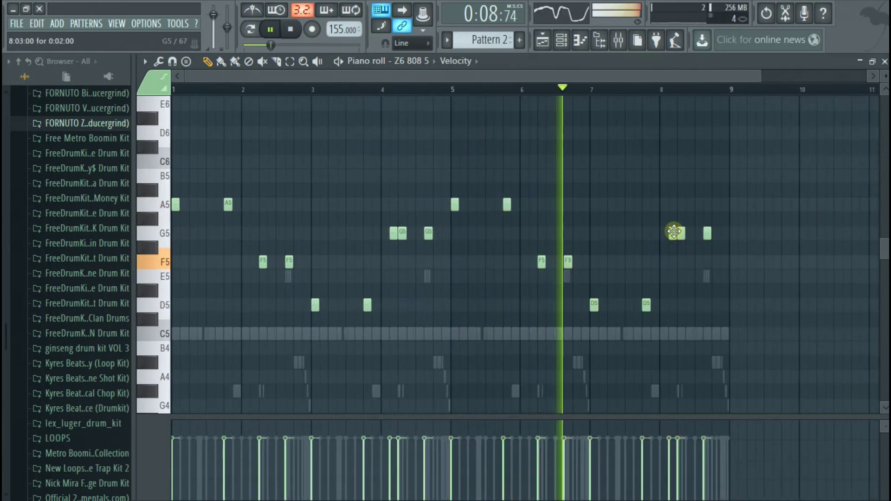
key(ctrl+Up)
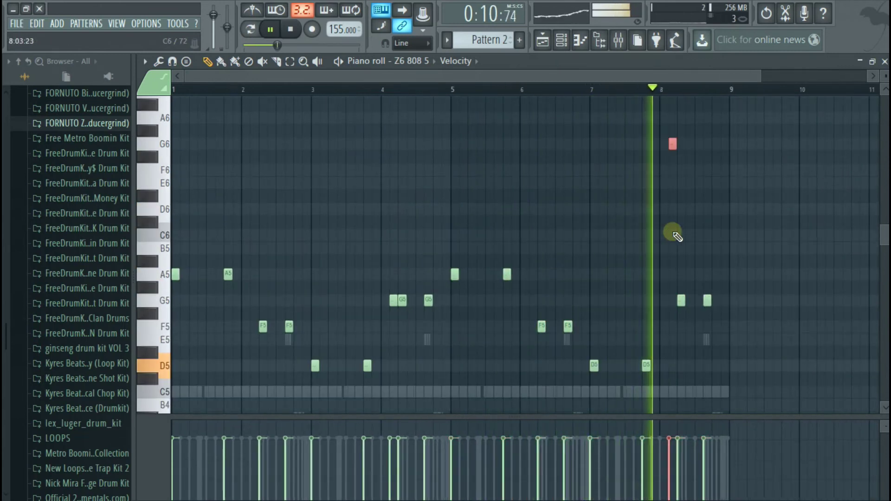
ctrl+scroll(537, 236, down, 1)
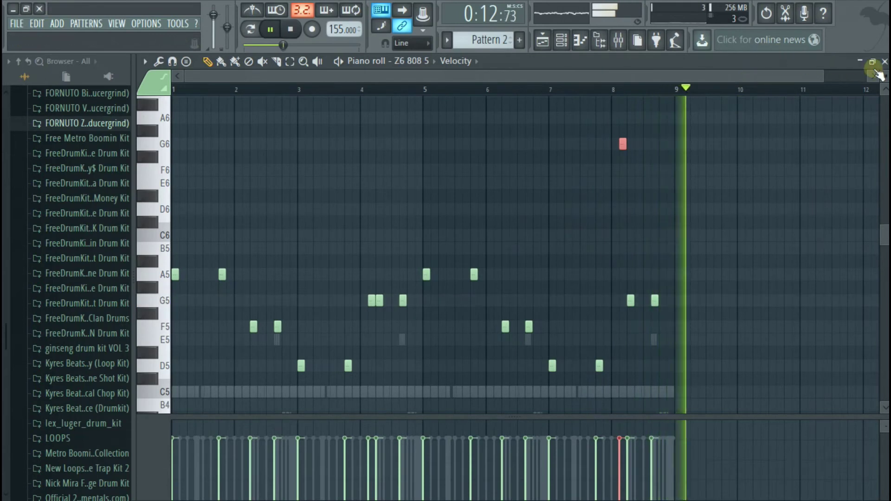
click(885, 62)
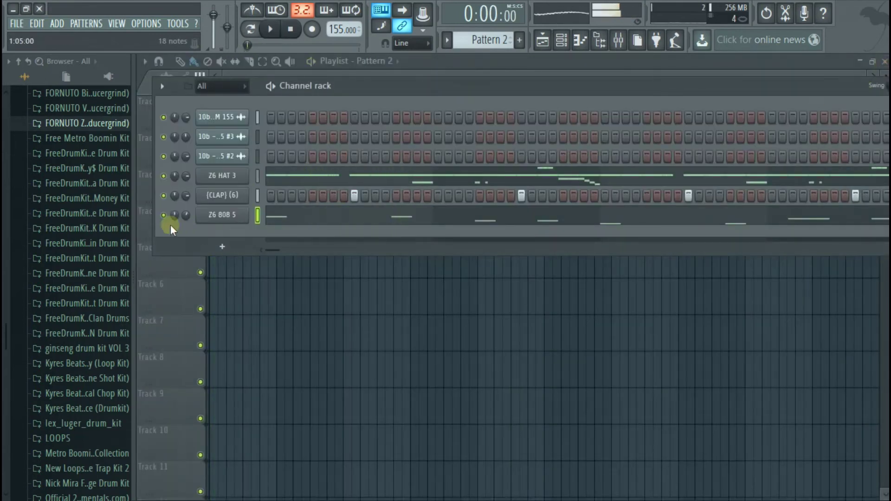
key(space)
- Load KICK 4 from the ANDROMEDA kit's 2. KICKS folder as a new channel below the 808
scroll(65, 232, up, 2)
scroll(65, 232, up, 6)
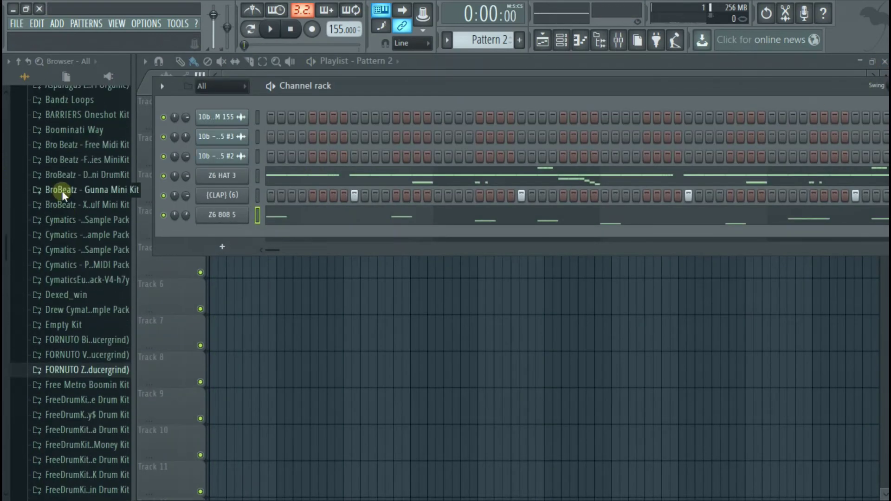
click(74, 157)
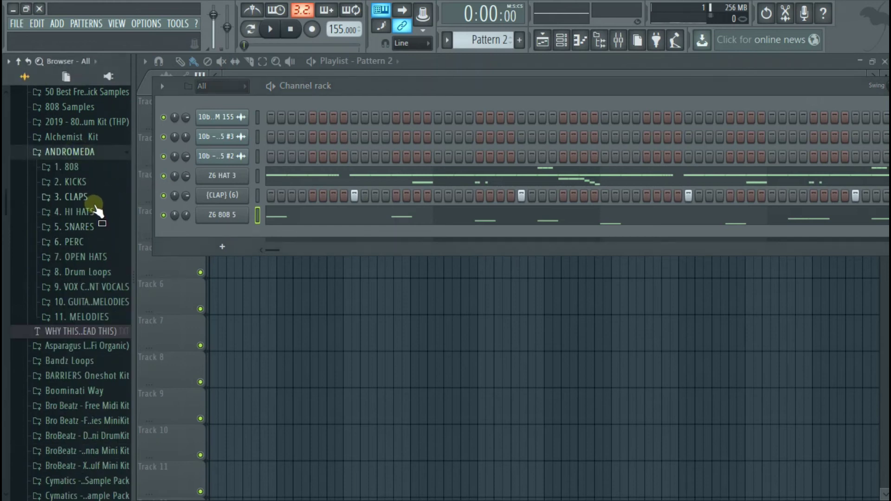
click(84, 182)
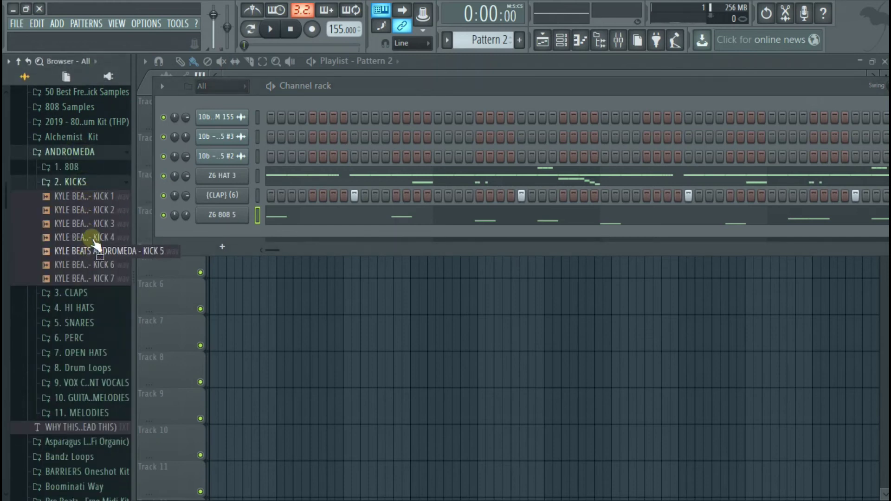
drag(210, 237, 225, 233)
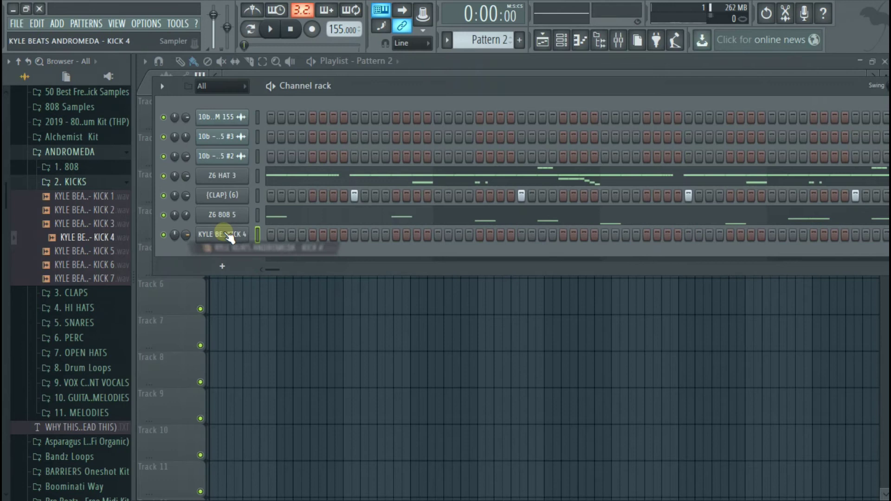
- In KICK 4's piano roll, place C5 notes at 1:01, 2:11, 3:01, 4:05 and 4:11, matching 808 hits during playback
right_click(228, 237)
click(264, 232)
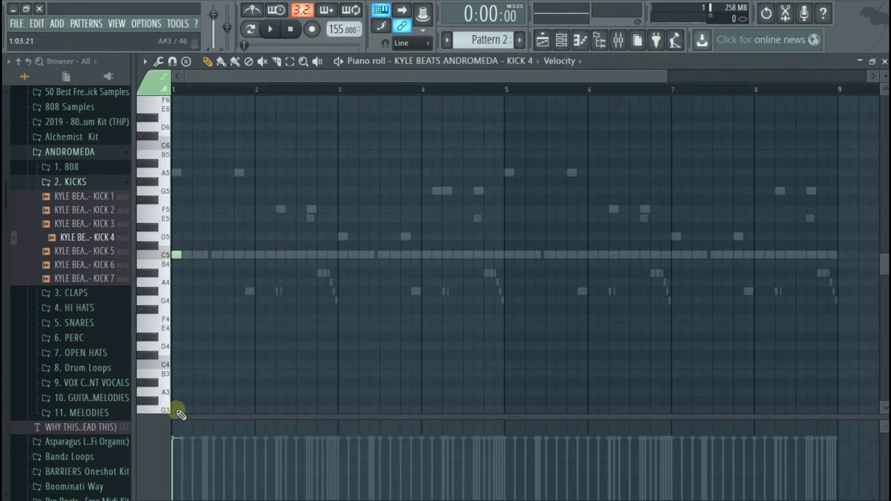
key(space)
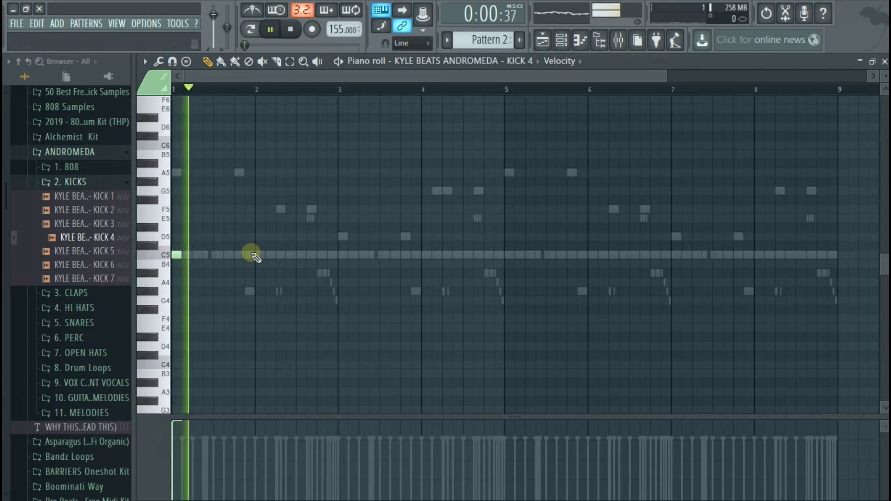
click(309, 255)
click(342, 255)
click(447, 255)
click(478, 255)
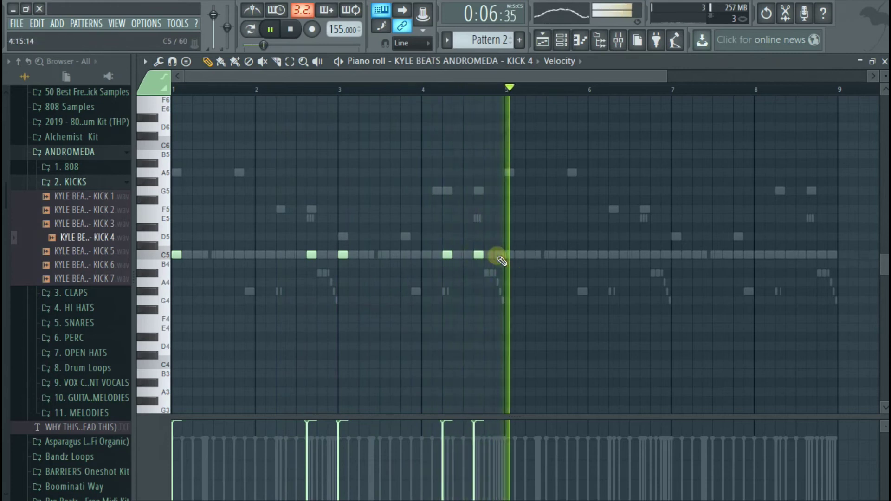
- Add C5 kick notes at 5:01, 6:11, 7:01, 8:05, 8:11 and 8:15
click(507, 255)
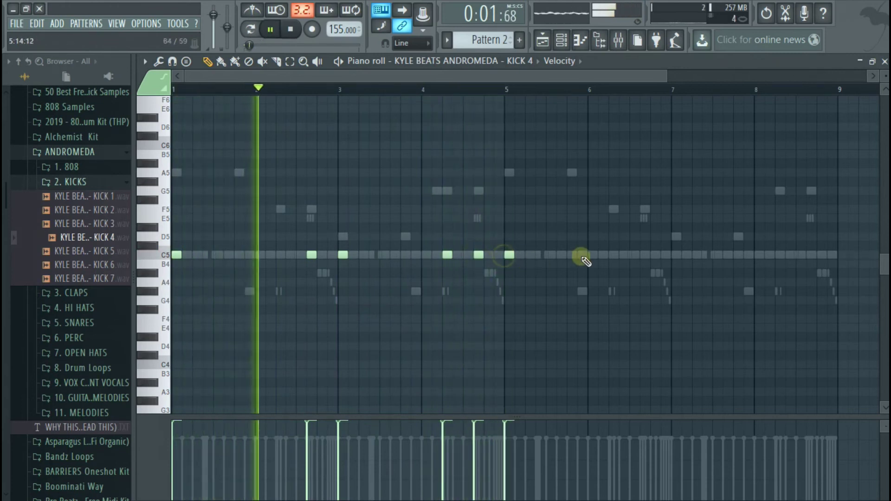
click(643, 257)
click(674, 256)
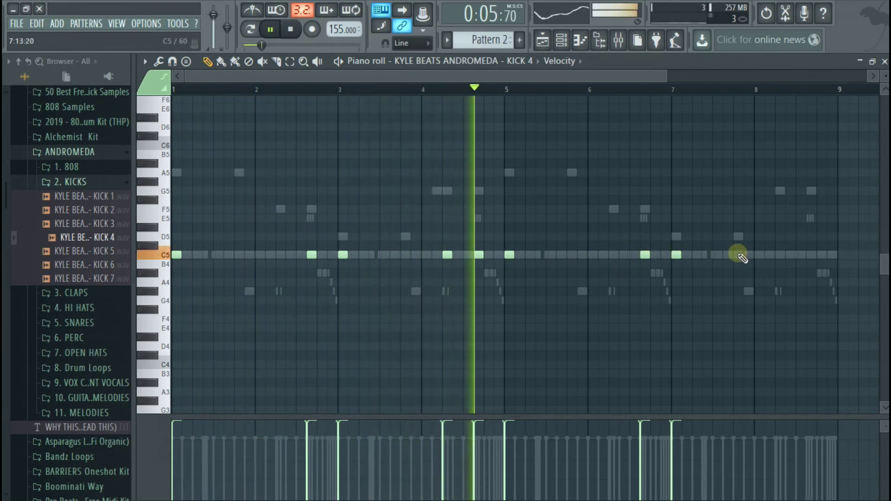
click(780, 255)
click(812, 255)
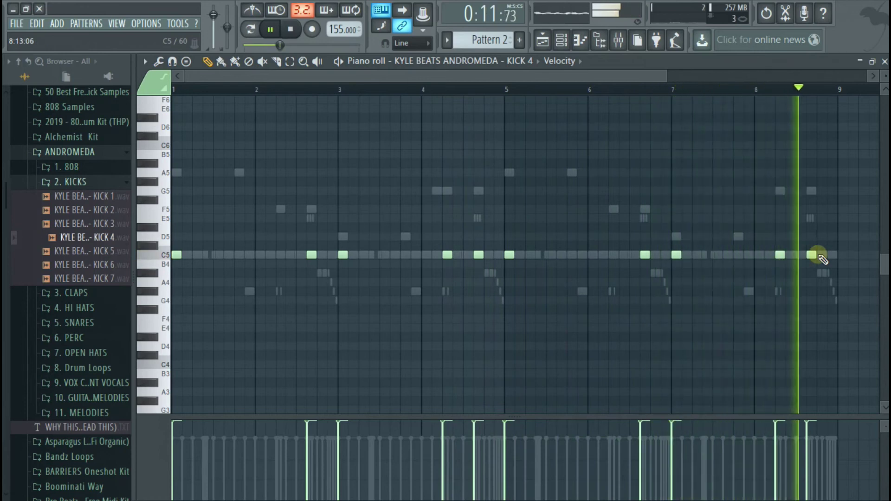
click(830, 255)
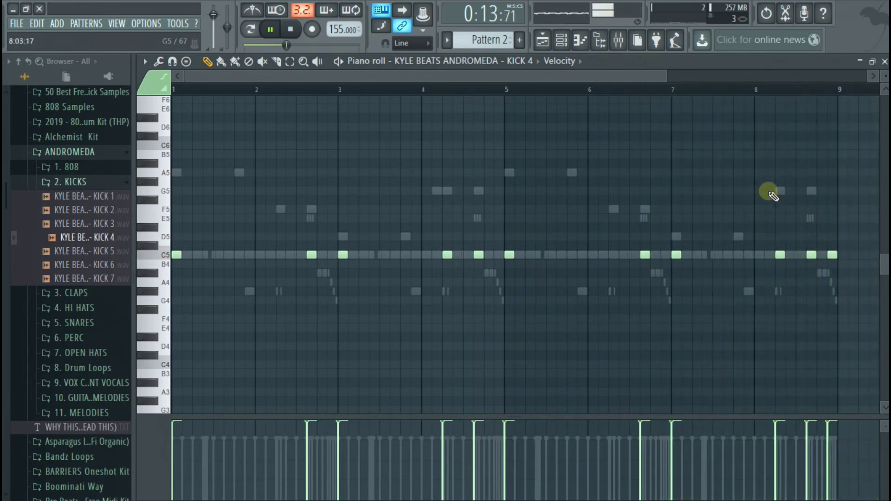
- Switch to the 808's notes, add a G5 note at 8:15, and return to the channel rack with the pattern playing
double_click(810, 191)
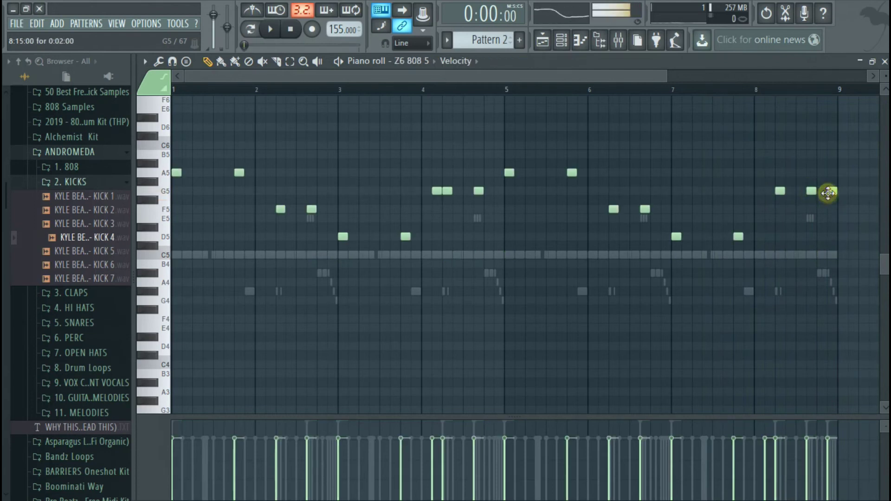
key(space)
key(F7)
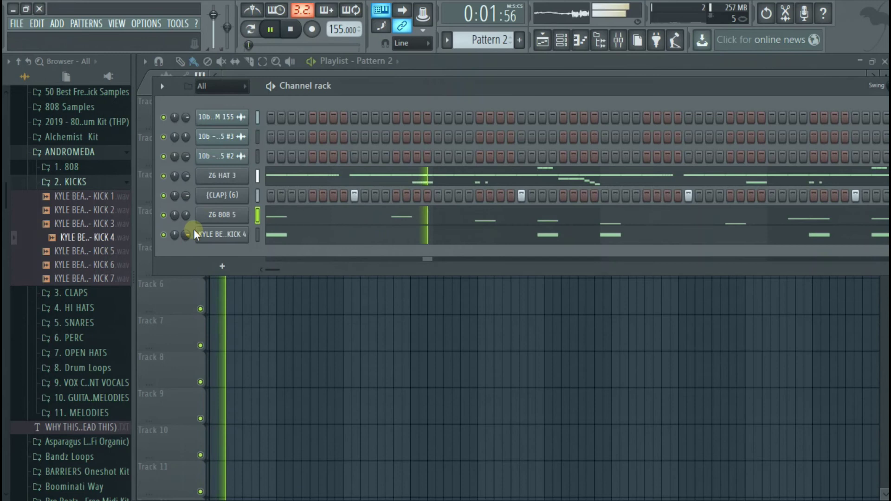
- Load OPEN HAT 8 from the ANDROMEDA kit's 7. OPEN HATS folder as a new channel below the kick
click(88, 183)
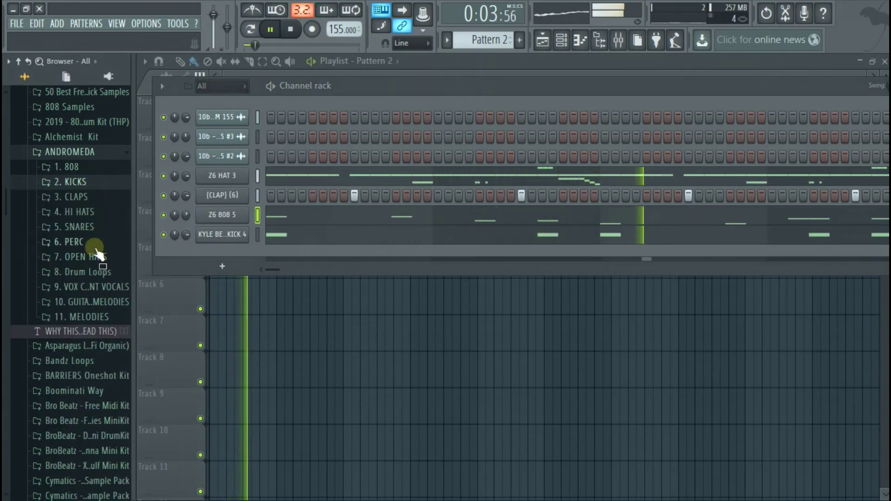
click(92, 257)
key(space)
drag(98, 366, 221, 251)
- In OPEN HAT 8's piano roll, place C5 notes at 1:05, 3:05, 5:05 and 7:05, then close it and play the pattern
right_click(224, 253)
click(224, 253)
right_click(225, 253)
click(263, 254)
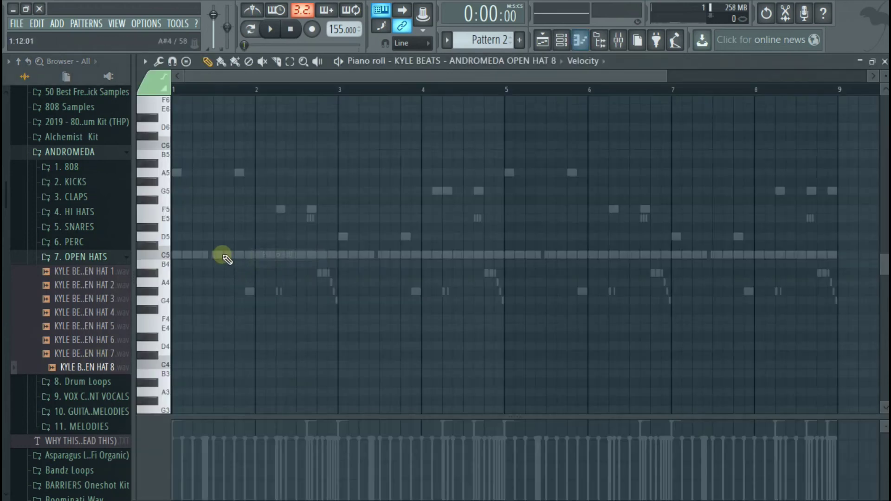
key(space)
key(space)
key(space)
click(195, 254)
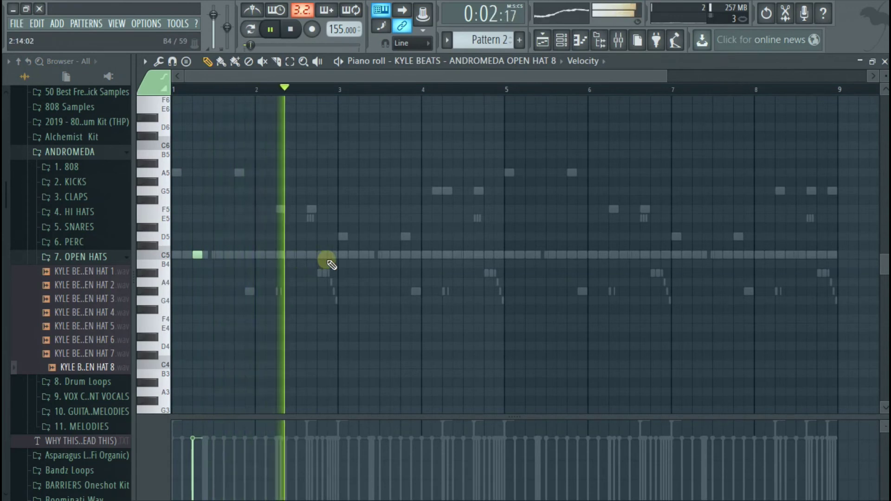
click(361, 258)
click(525, 256)
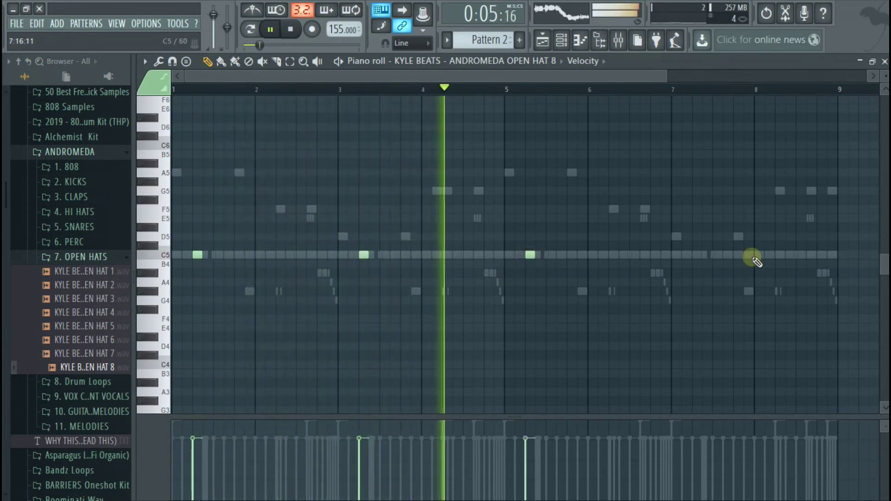
click(693, 255)
key(space)
key(F7)
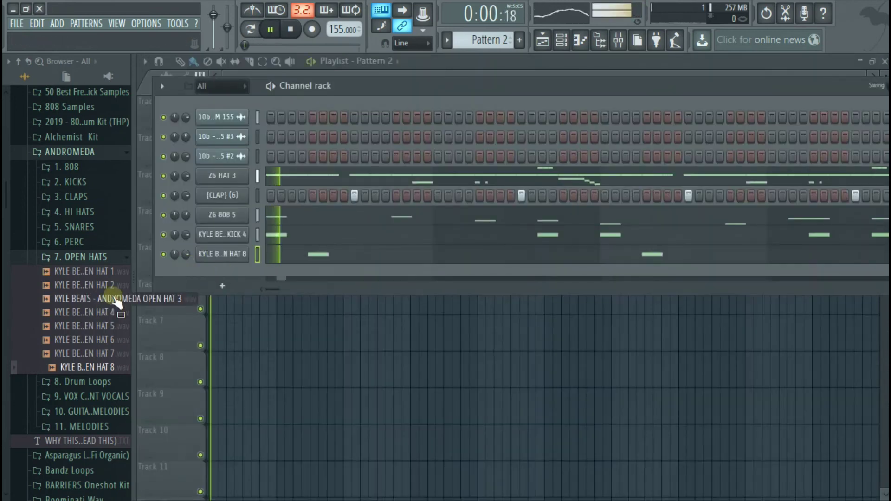
- Normalize the OPEN HAT 8 sample in its channel settings, collapse the open hats folder and stop playback
click(206, 255)
click(350, 261)
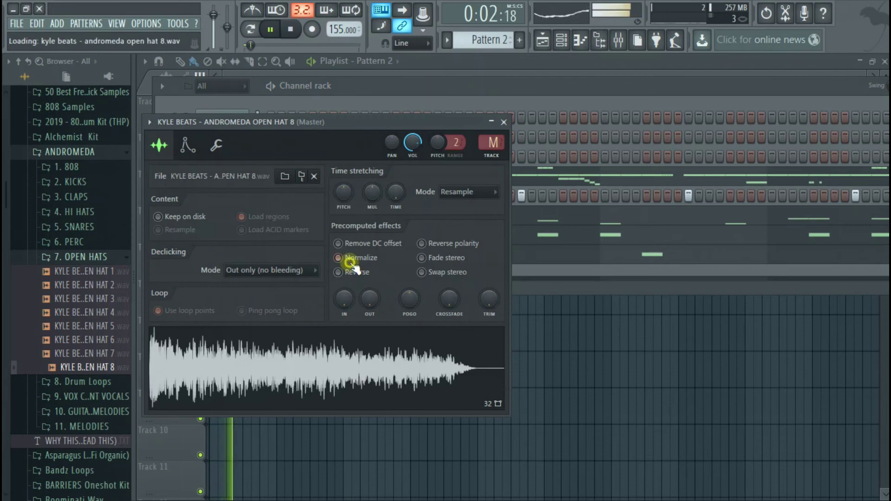
click(502, 124)
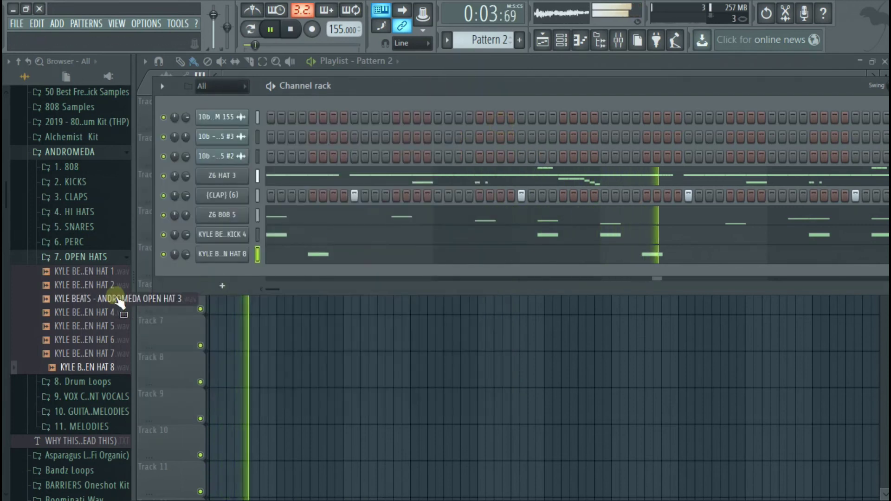
click(99, 256)
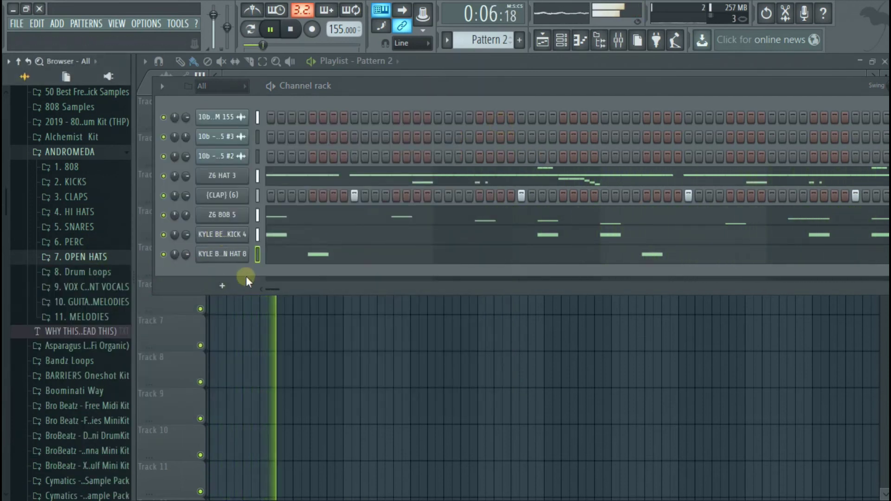
key(space)
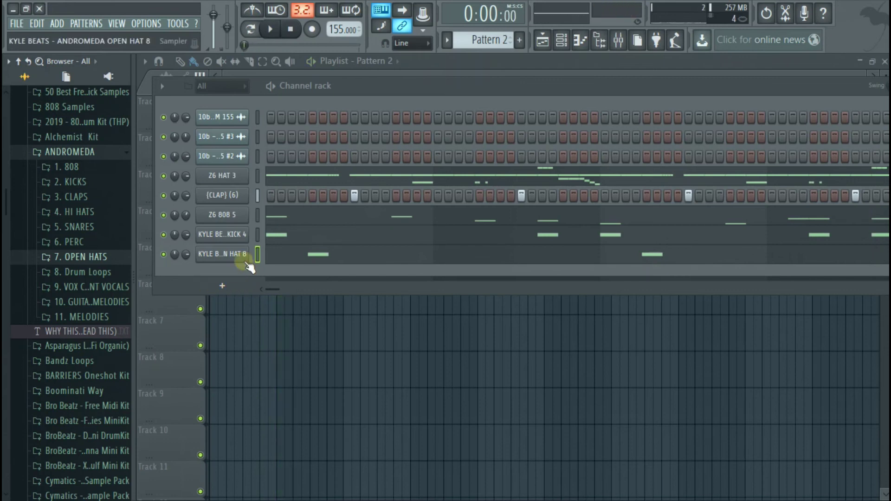
- Return to the playlist and split Pattern 2 by channel
click(242, 310)
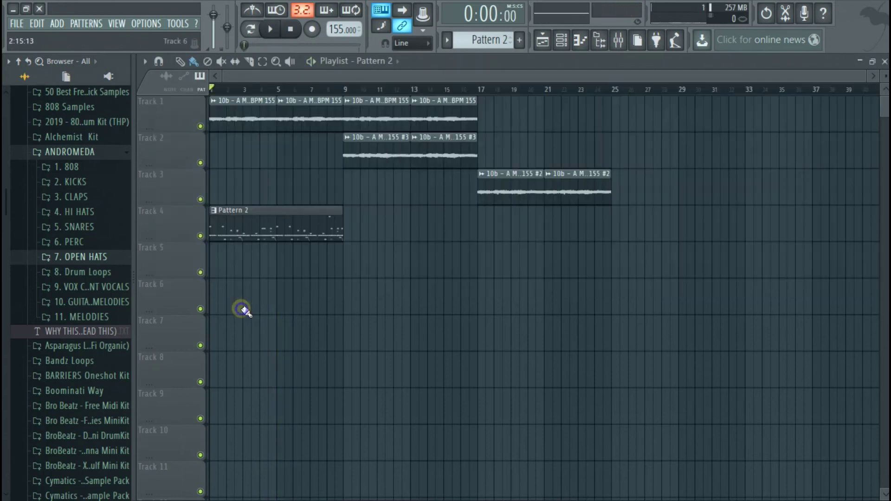
key(space)
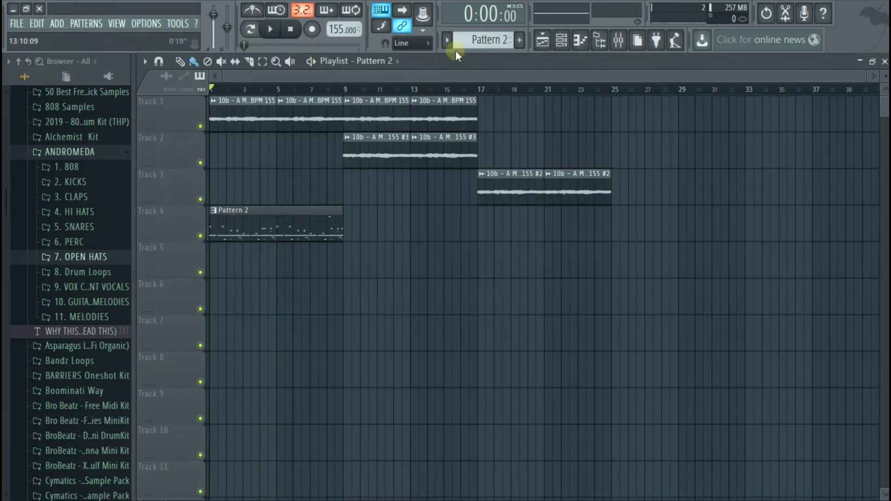
click(448, 45)
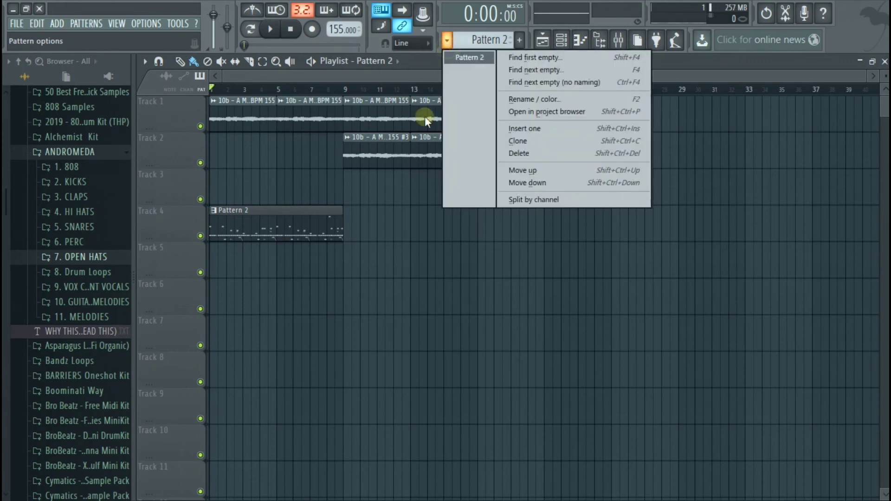
click(551, 200)
- Arrange the split pattern clips on tracks 4 to 8 in the order Z6 HAT 3, clap, Z6 808 5, KICK 4, OPEN HAT 8
drag(258, 216, 240, 322)
drag(245, 233, 247, 390)
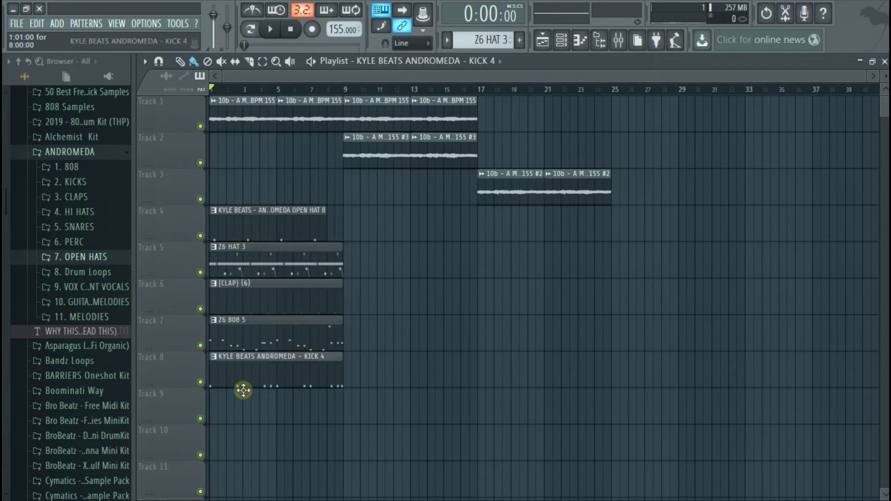
drag(231, 231, 238, 420)
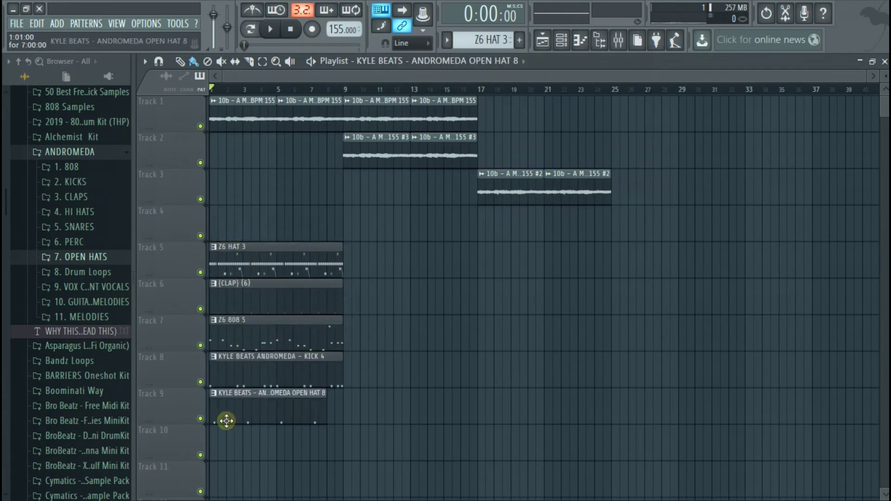
drag(224, 224, 223, 207)
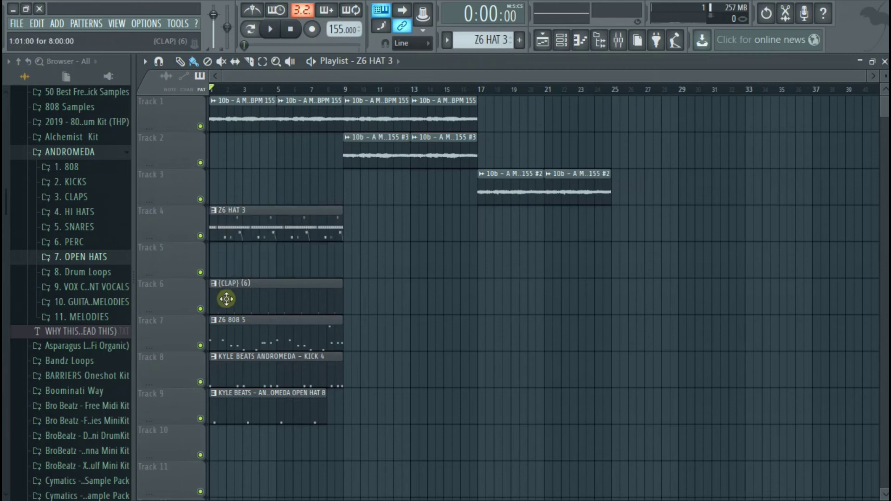
drag(230, 263, 232, 258)
drag(231, 320, 235, 398)
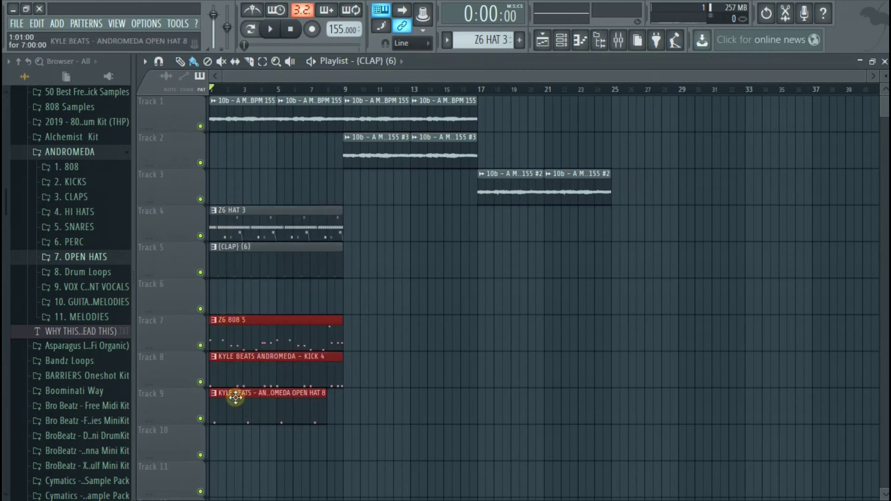
key(shift+Up)
- Move all five drum clips to start at bar 9 and duplicate them at bar 17
drag(259, 204, 295, 384)
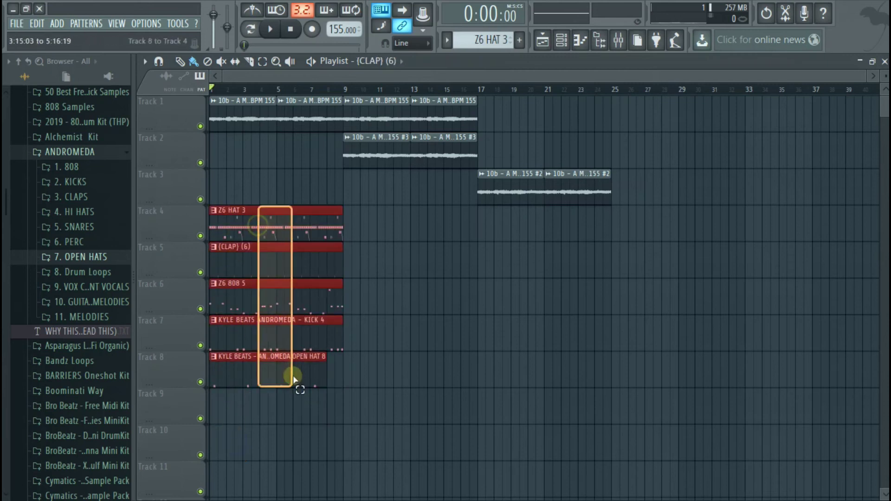
drag(289, 301, 424, 285)
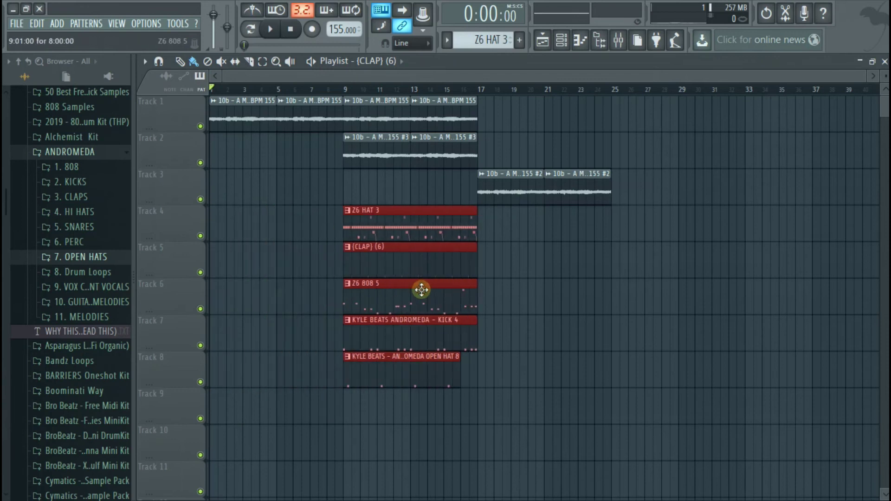
drag(410, 222, 547, 242)
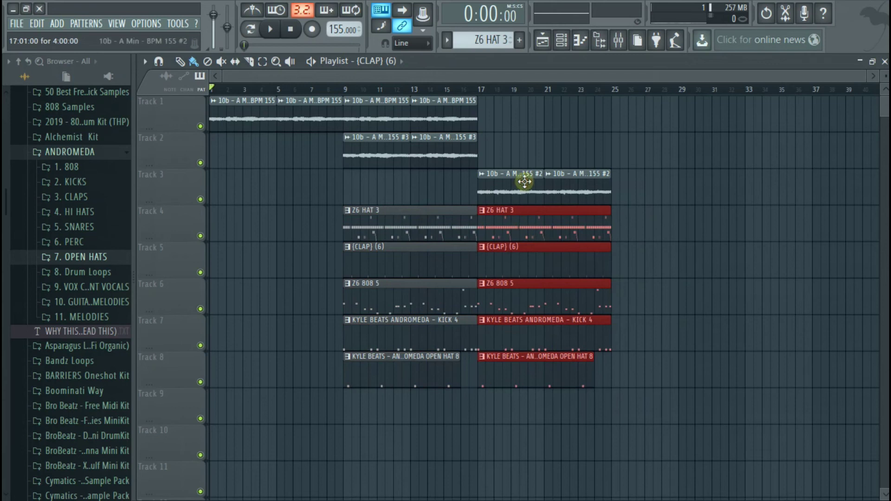
- Move the track 3 melody clips to bar 25 and copy the bar 9 melody clips on tracks 1 and 2 to bar 17
click(528, 150)
drag(510, 179, 717, 175)
mouse_move(382, 110)
mouse_down()
mouse_move(433, 164)
mouse_move(433, 134)
mouse_move(573, 126)
mouse_up()
drag(572, 125, 561, 129)
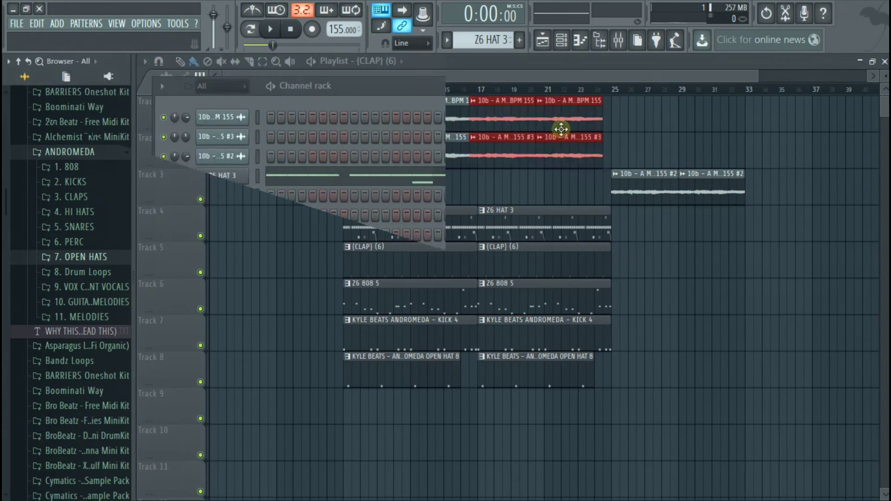
drag(561, 129, 571, 131)
right_click(497, 177)
- Audition the rim samples in the sample kit and add Z6 RIM 2 as a new channel below the clap
click(74, 373)
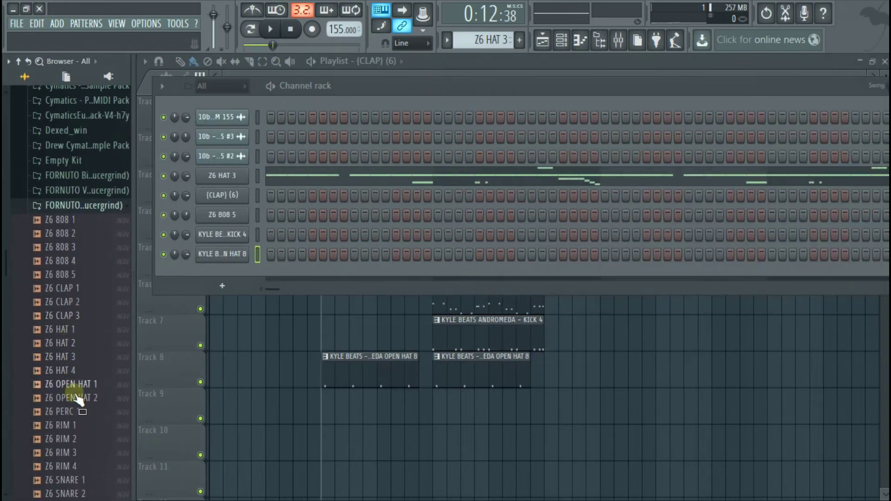
scroll(66, 368, down, 5)
click(68, 372)
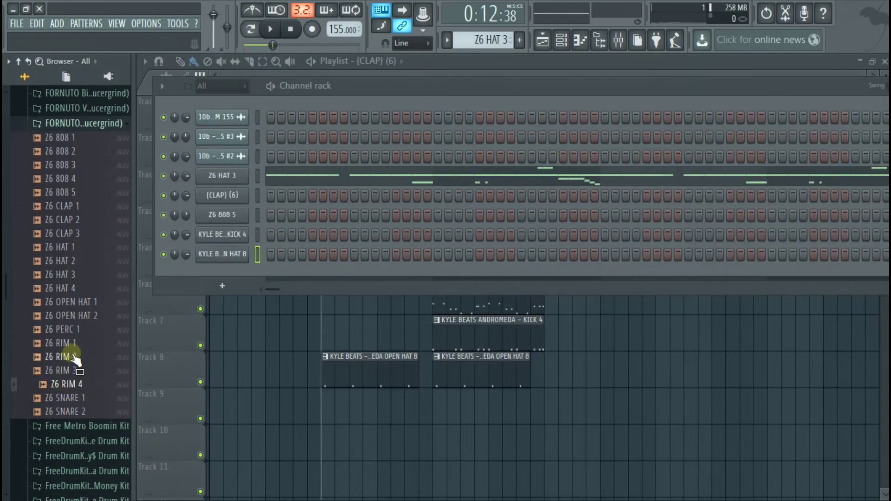
click(72, 356)
click(69, 343)
click(79, 357)
drag(217, 232, 230, 207)
- Place a Z6 RIM 2 hit on step 7 of the first bar while playing back the beat
key(space)
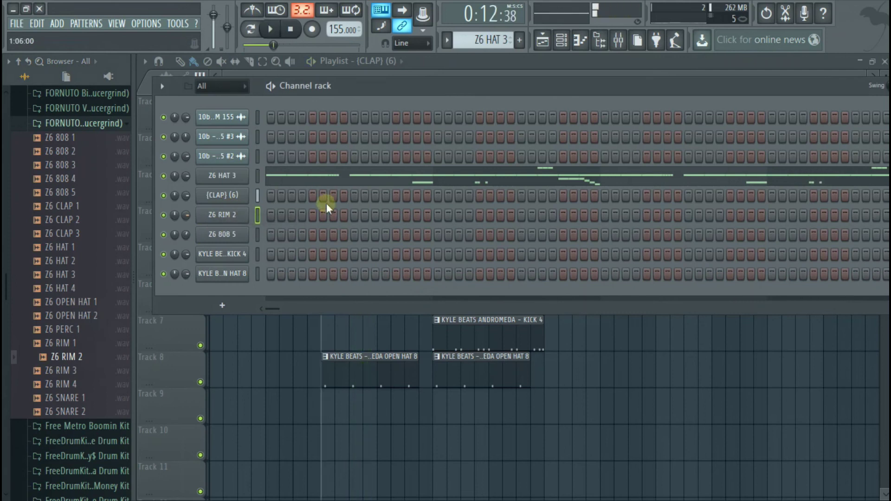
click(334, 214)
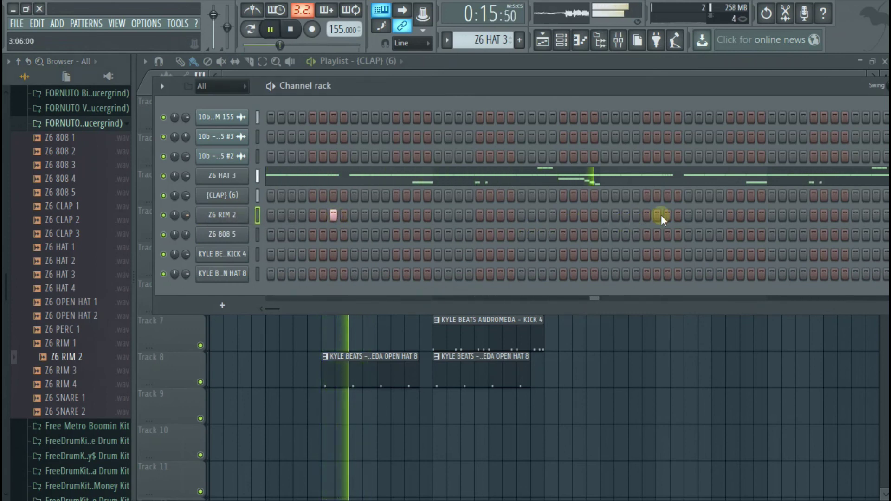
key(space)
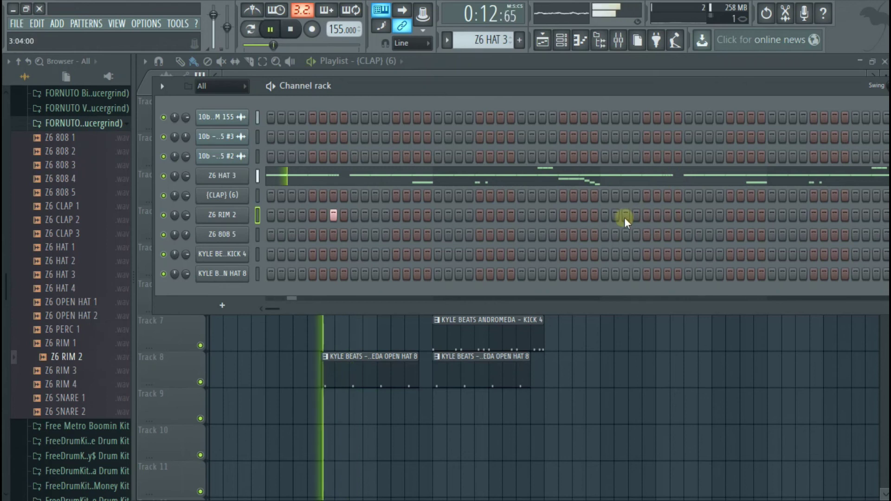
- In the Z6 RIM 2 piano roll, add a C5 note early in bar 4 and replace the bar 1 note with an equally long one
right_click(224, 215)
click(258, 216)
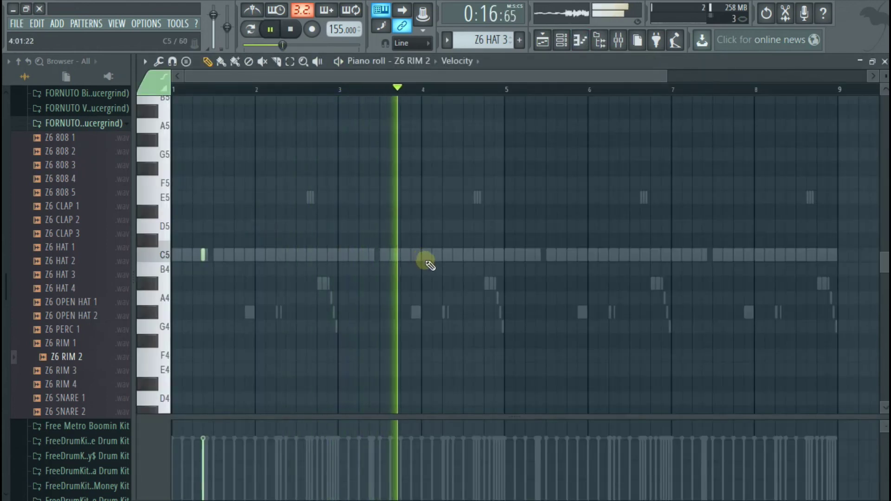
click(436, 255)
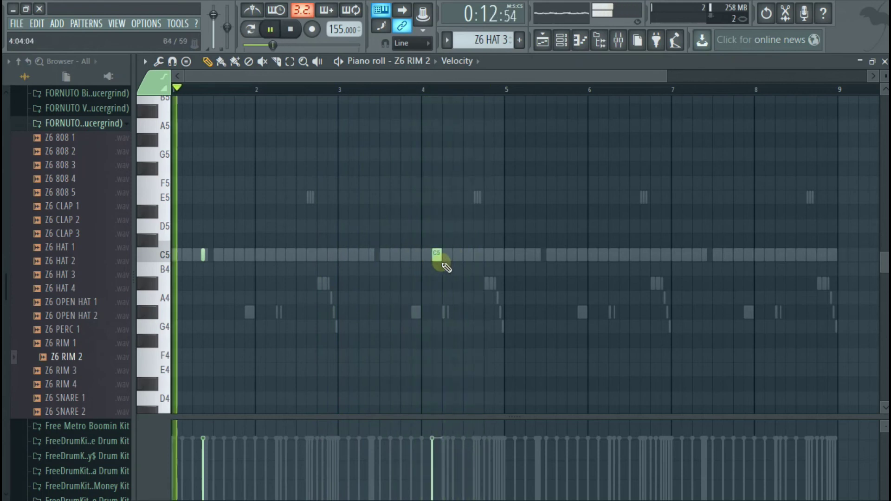
click(204, 255)
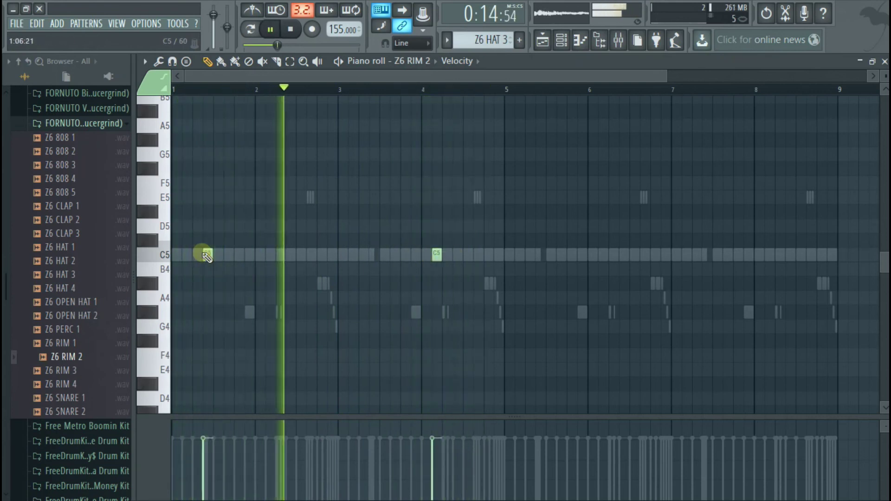
- Duplicate the two Z6 RIM 2 notes into bars 5 to 8 and leave the piano roll
scroll(207, 255, down, 2)
drag(374, 256, 191, 268)
drag(397, 252, 427, 252)
ctrl+click(414, 276)
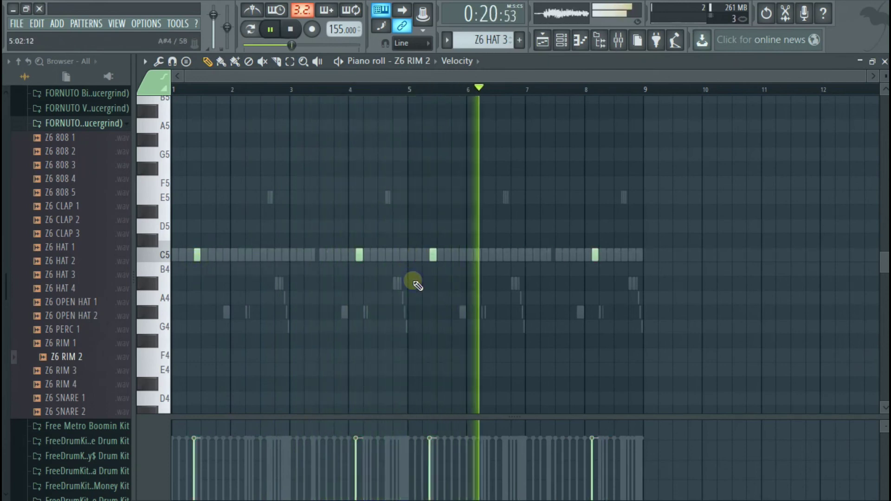
key(Escape)
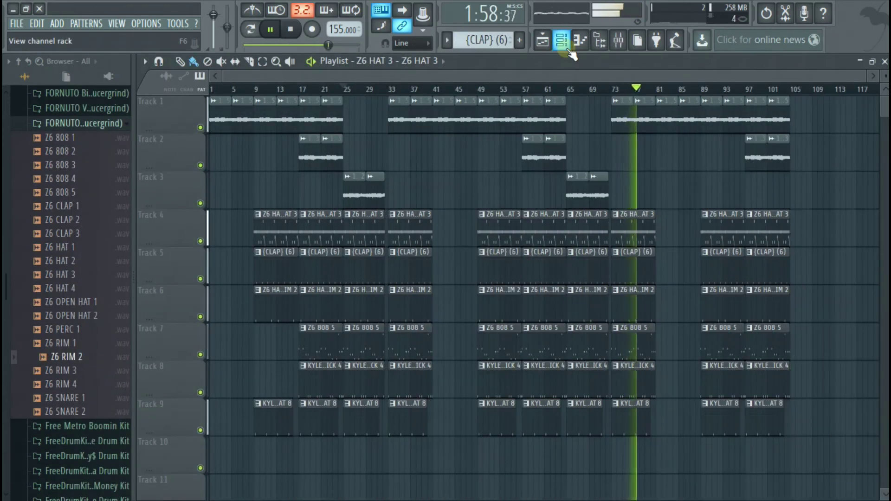
- Stop playback and route all nine channels to consecutive mixer tracks starting at insert 1
key(space)
ctrl+click(535, 145)
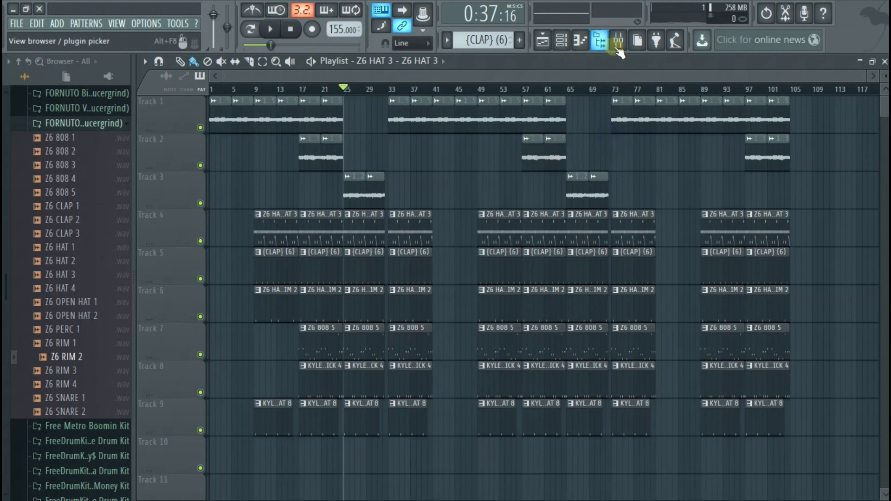
click(618, 40)
click(561, 41)
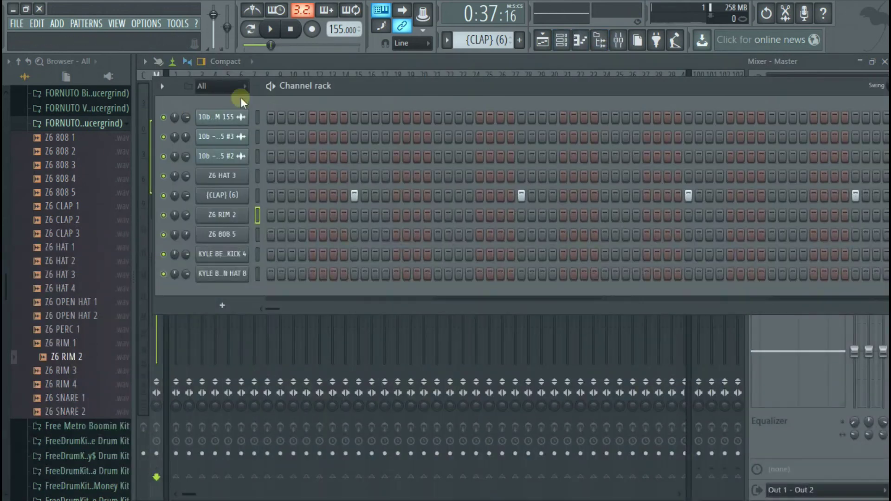
click(276, 62)
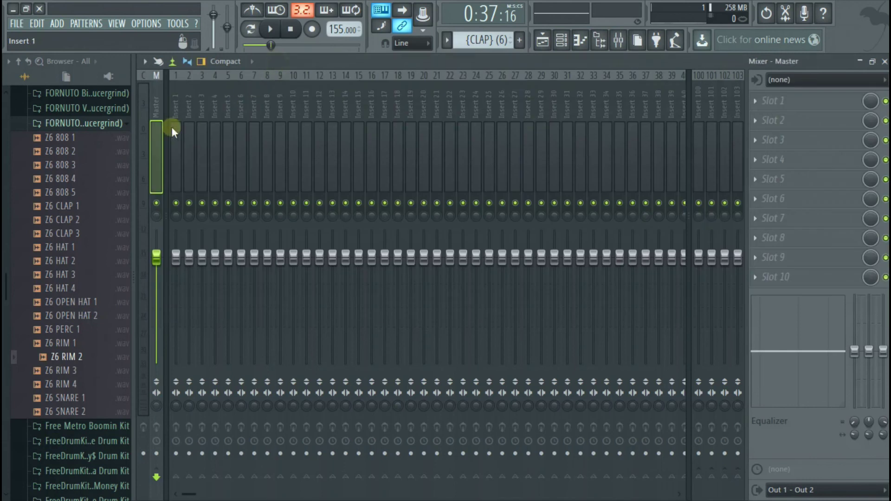
click(176, 99)
key(ctrl+shift+l)
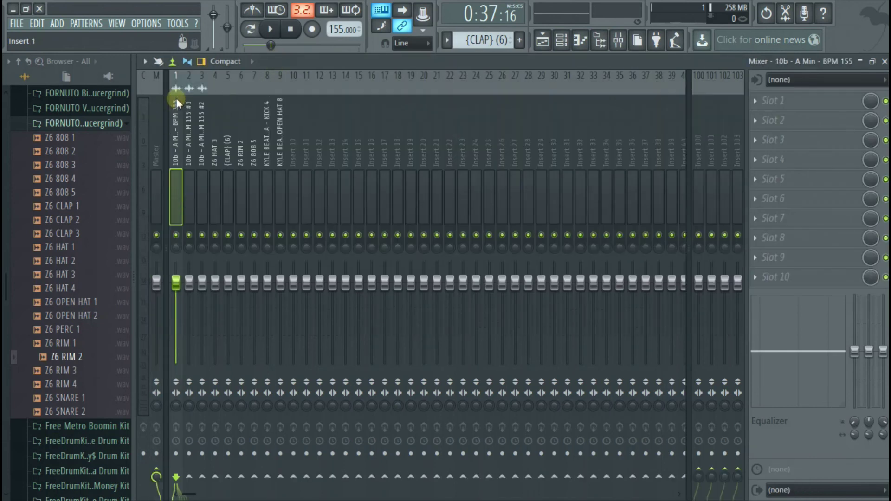
- Start playback and set a playlist time selection starting at bar 17 and spanning the eight-bar section
key(space)
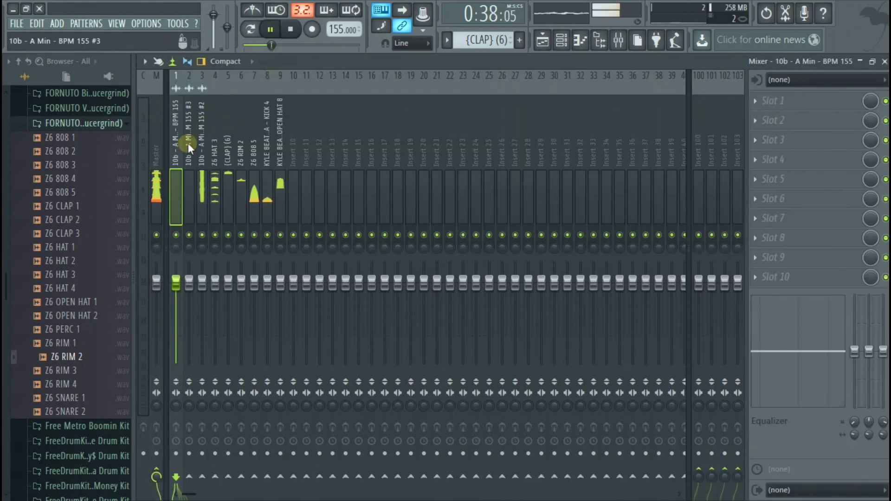
click(884, 62)
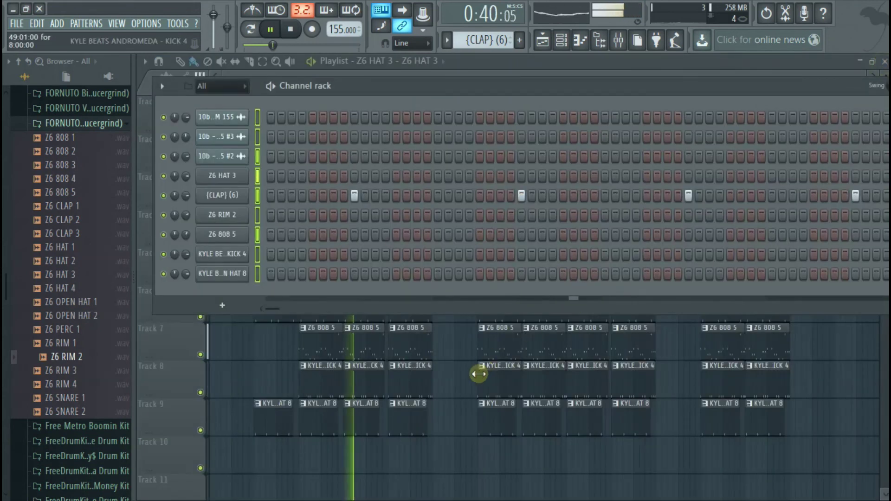
click(323, 73)
right_click(299, 87)
drag(314, 95, 342, 103)
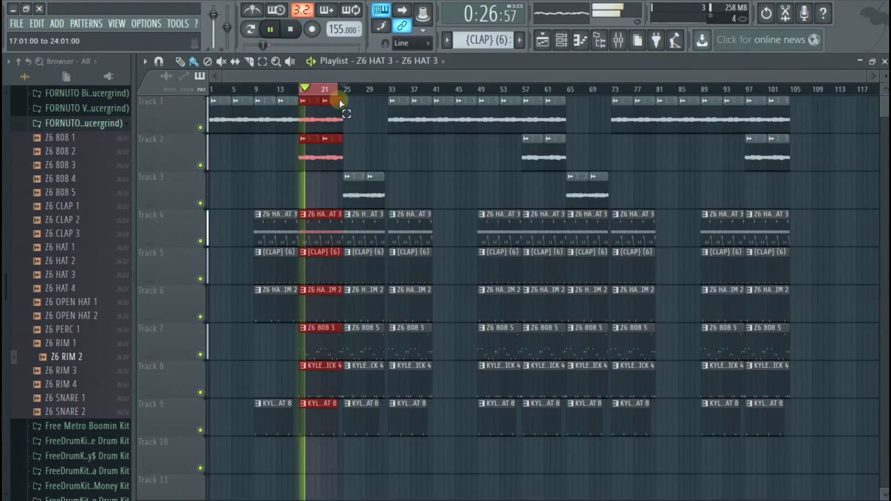
- Solo the second melody's mixer track and load Fruity Reeverb 2 in its first effect slot
click(618, 41)
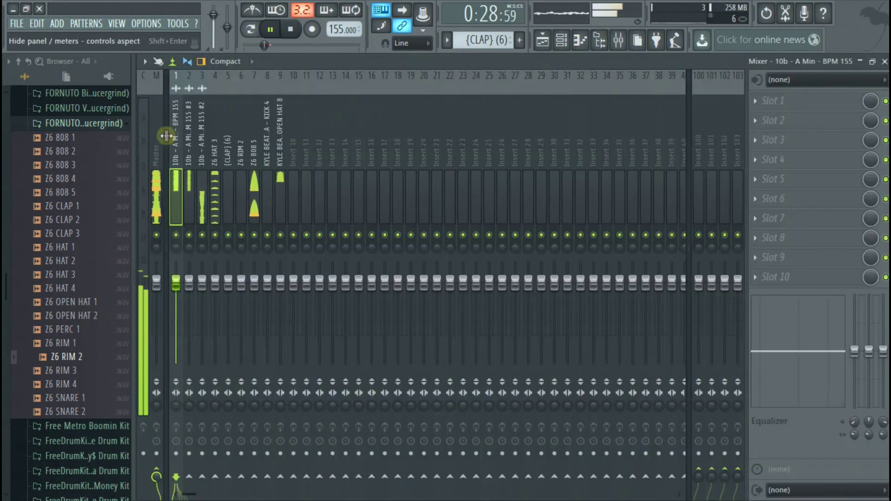
click(189, 138)
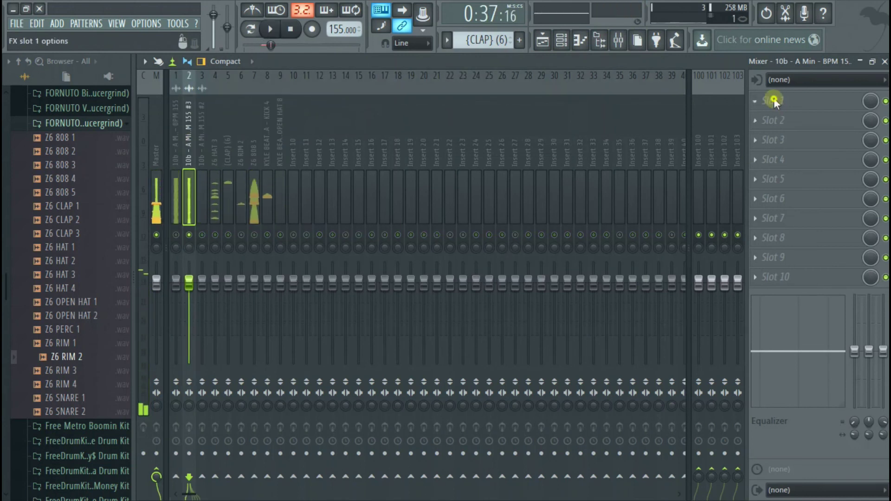
click(773, 100)
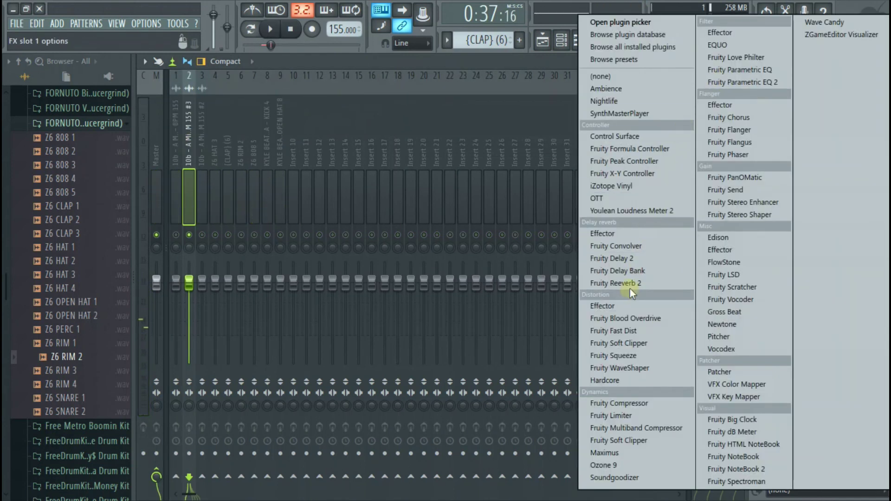
click(630, 287)
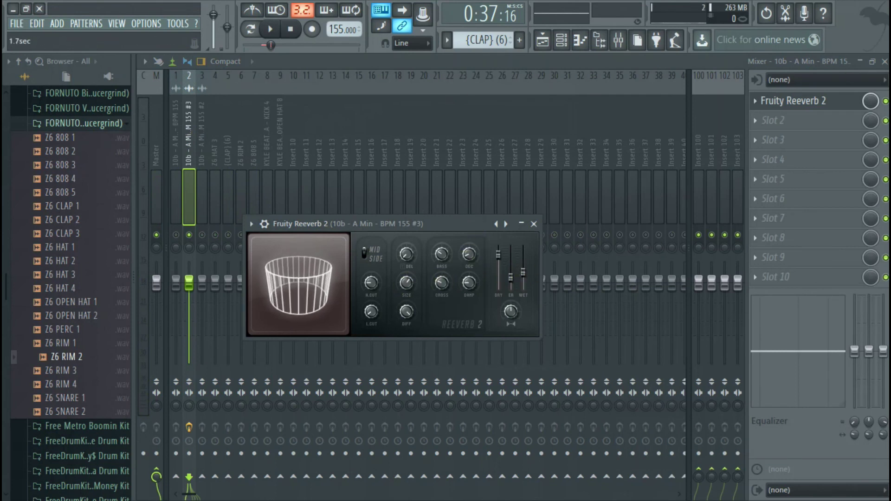
click(534, 223)
- Cut the lows on mixer track 2 with the equalizer's low band at 56 Hz and -18.0, and return to the playlist
drag(757, 353, 775, 407)
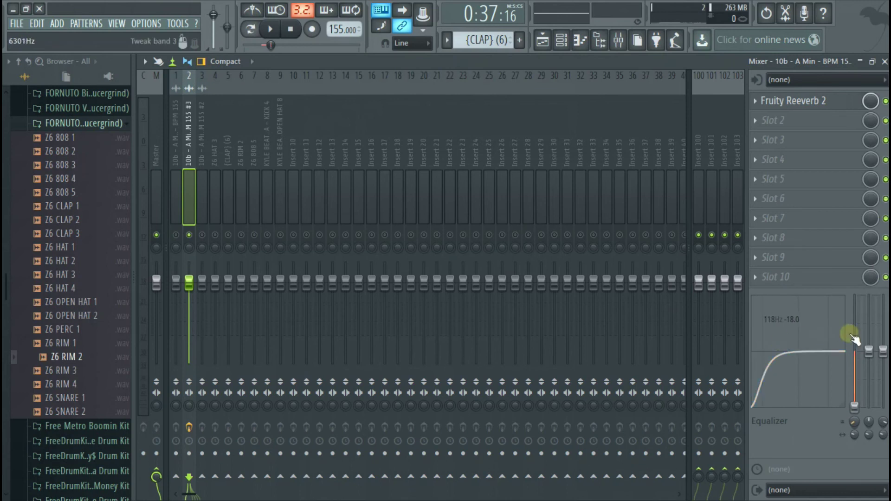
drag(772, 373, 769, 370)
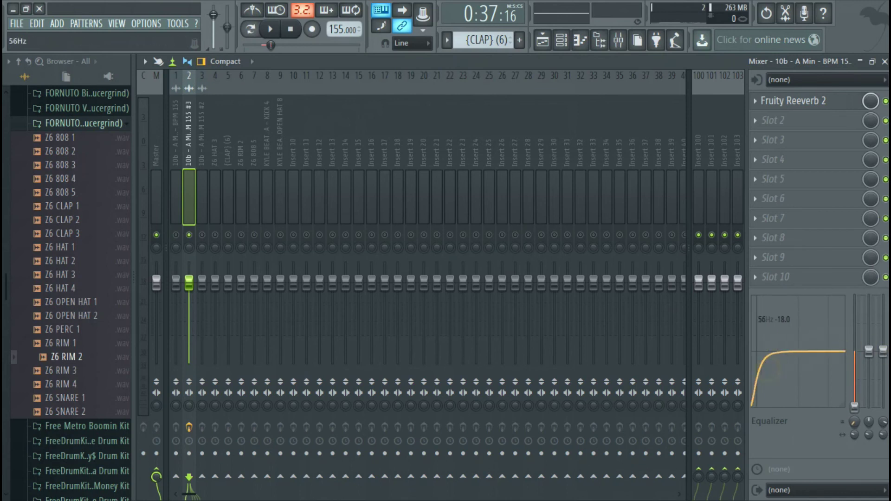
click(885, 63)
- Play the selected playlist section and check the track levels in the mixer
key(space)
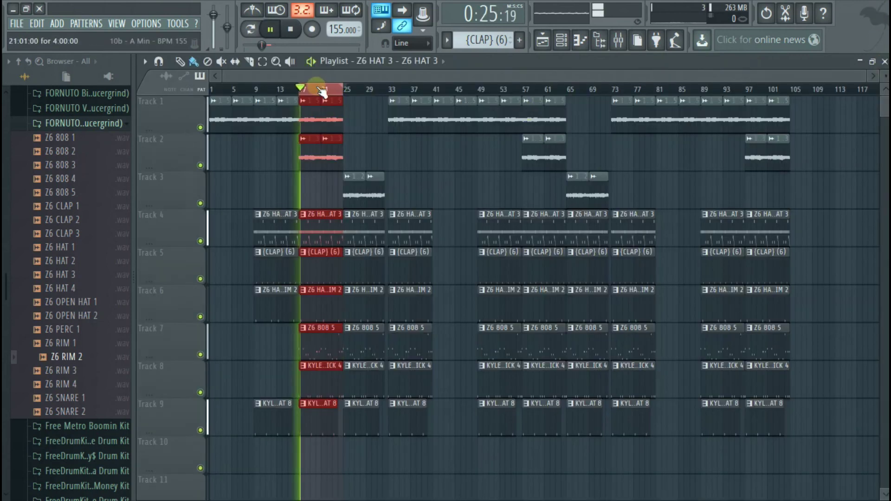
click(619, 40)
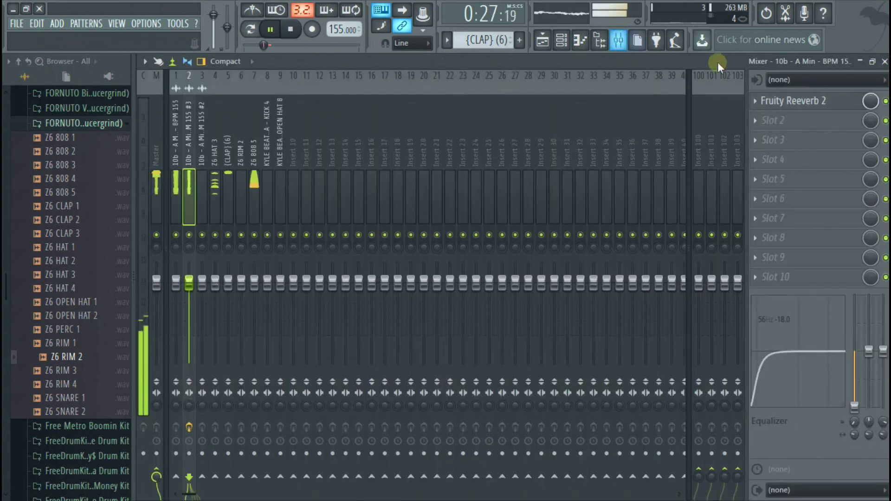
click(884, 62)
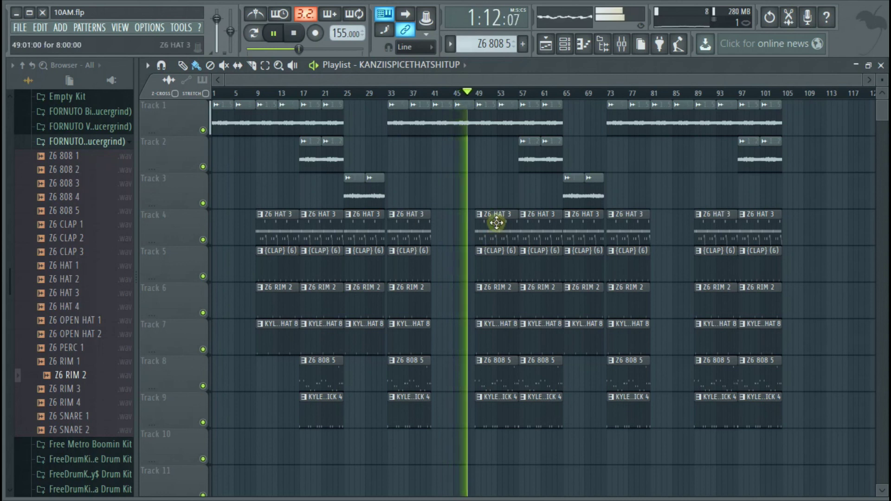
- Listen through the full playlist arrangement and stop playback
scroll(497, 222, up, 3)
scroll(496, 222, down, 3)
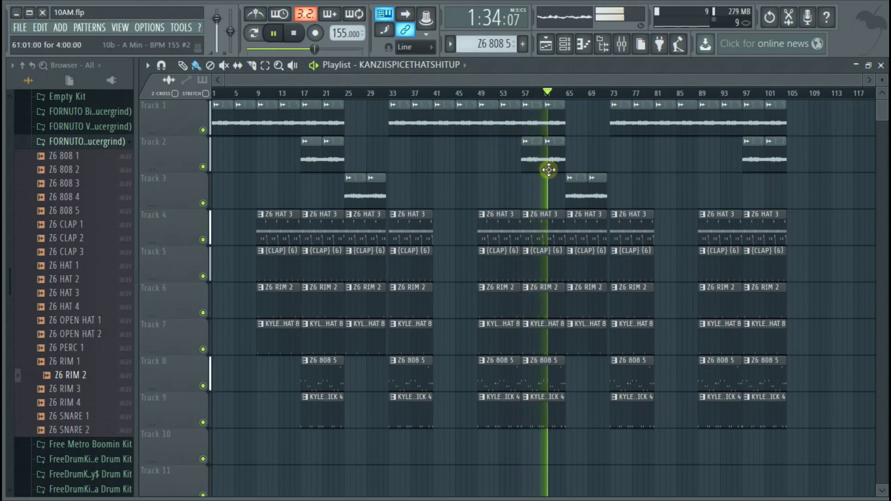
key(space)
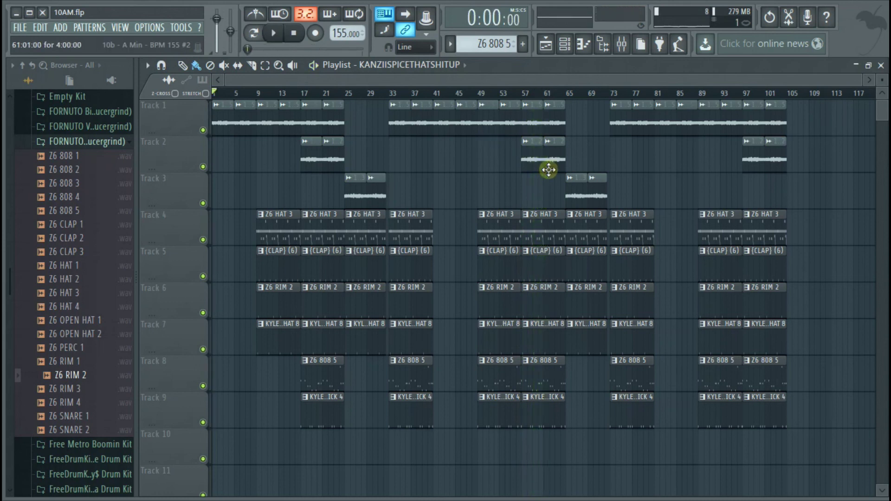